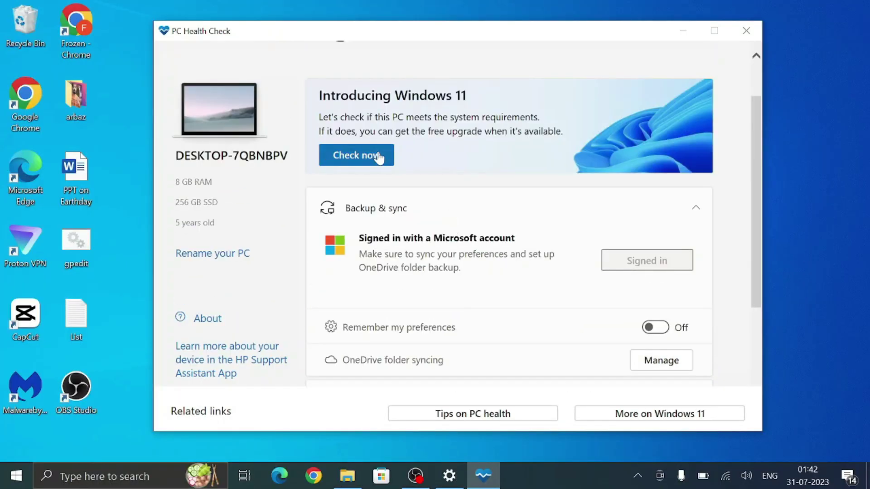
Step: Run the Windows 11 check, which fails on the unsupported i3-7100U processor, then close PC Health Check
left_click(356, 155)
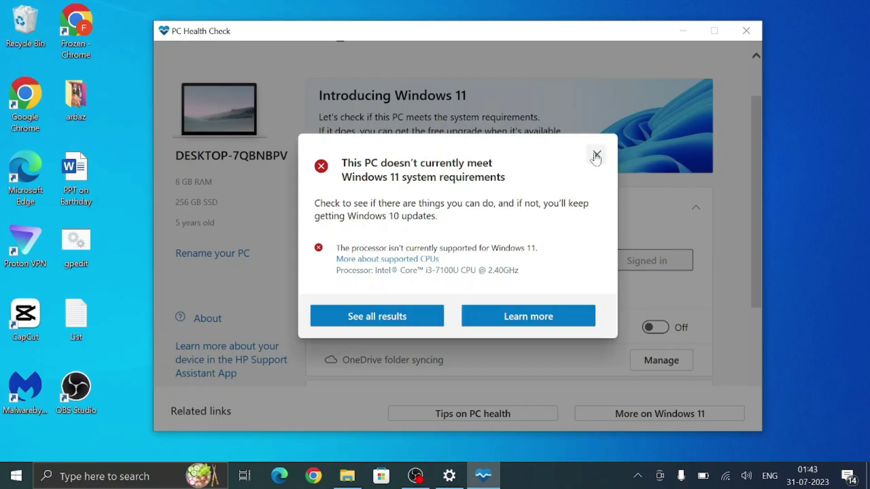
left_click(597, 156)
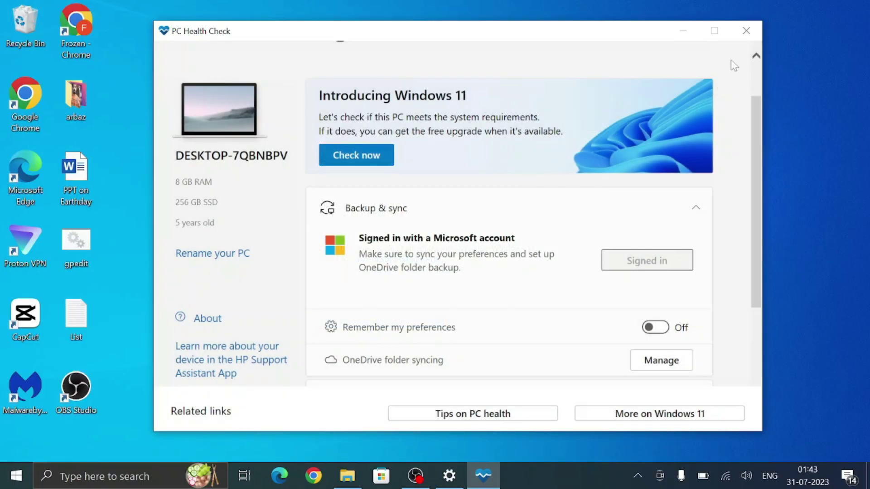
left_click(746, 31)
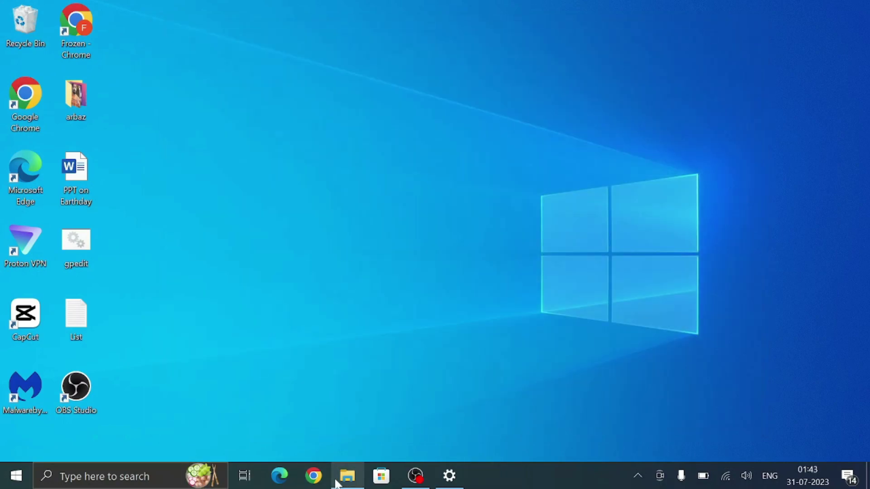
Step: Search Google in Chrome for 'windows 10 download'
left_click(314, 476)
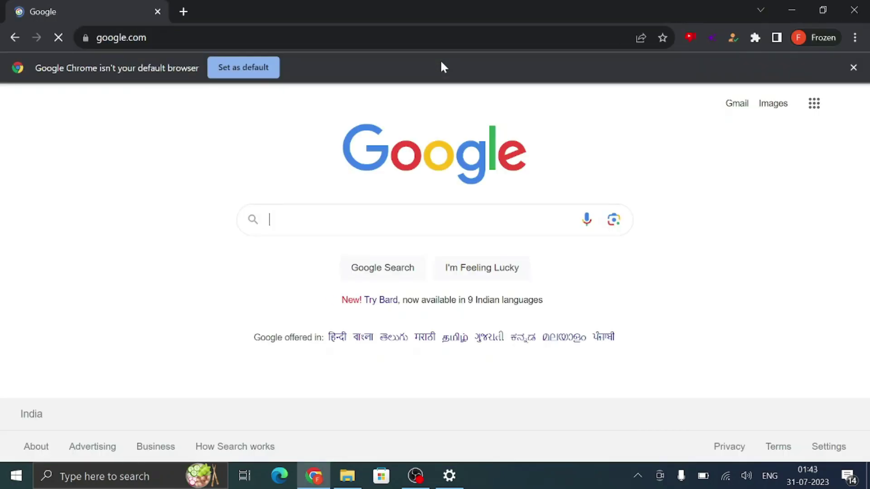
type("windows 10 ")
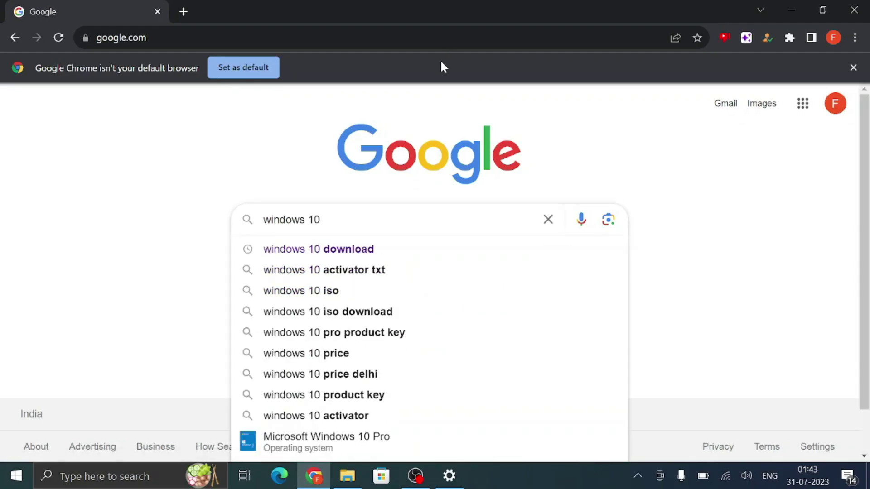
type("is")
key("BackSpace")
key("BackSpace")
type("download")
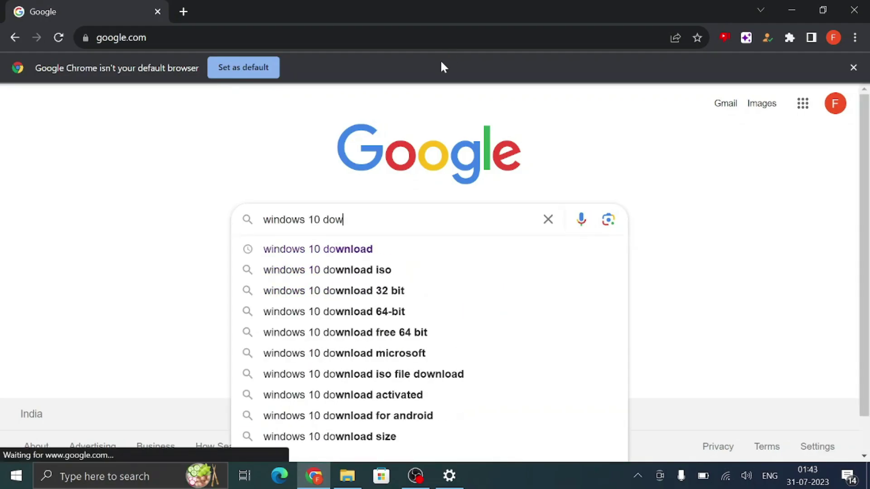
key("Return")
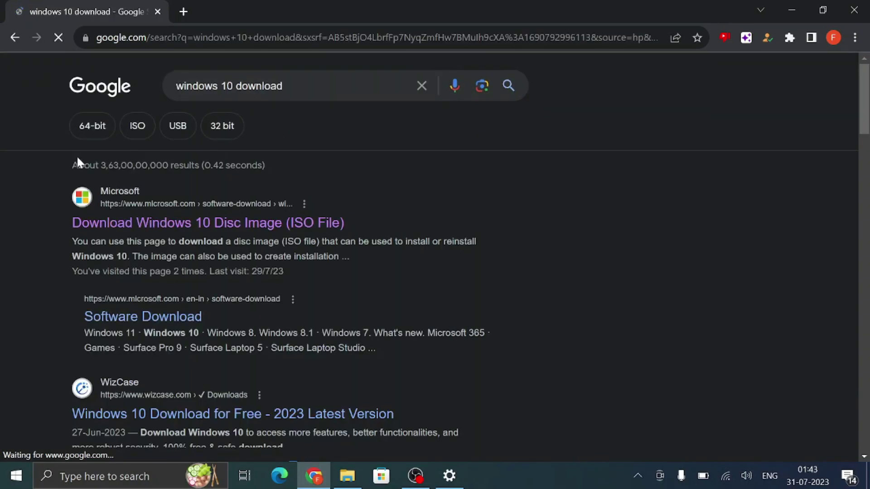
Step: Open Microsoft's Download Windows 10 page from the results and scroll through it
left_click(163, 221)
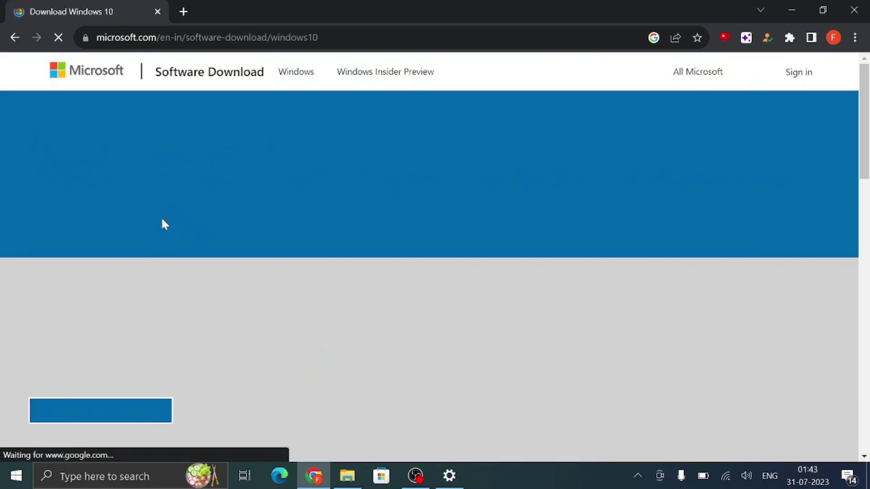
scroll(161, 217, "down", 3)
scroll(163, 220, "down", 5)
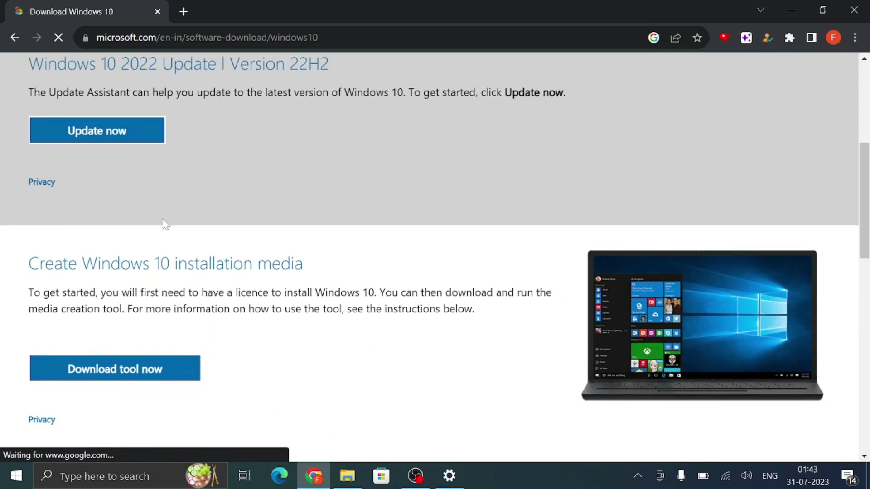
scroll(164, 222, "up", 3)
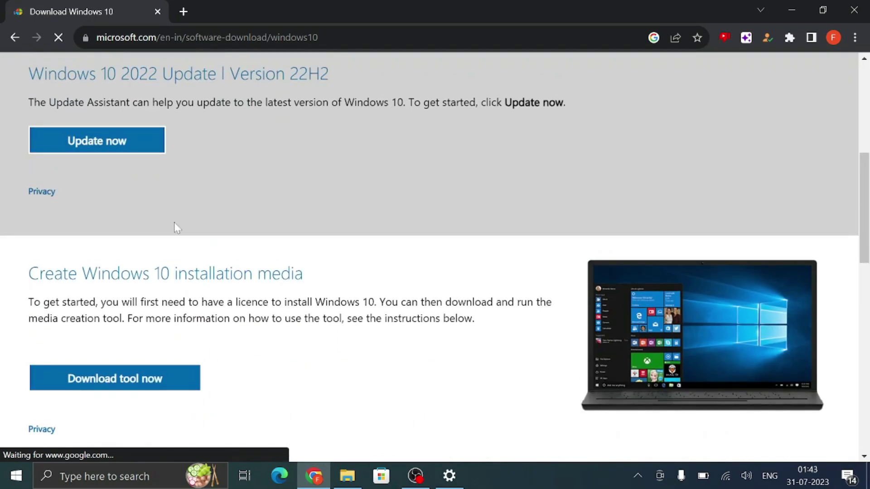
scroll(176, 215, "down", 1)
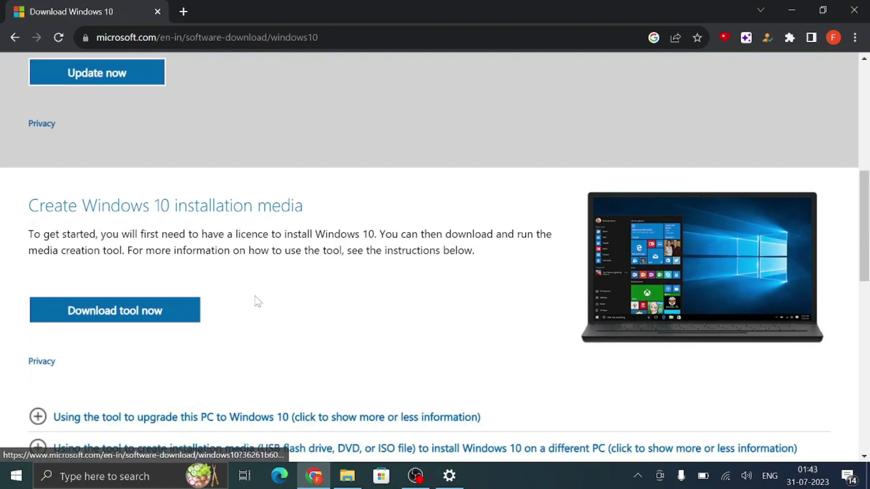
left_click_drag(865, 227, 863, 58)
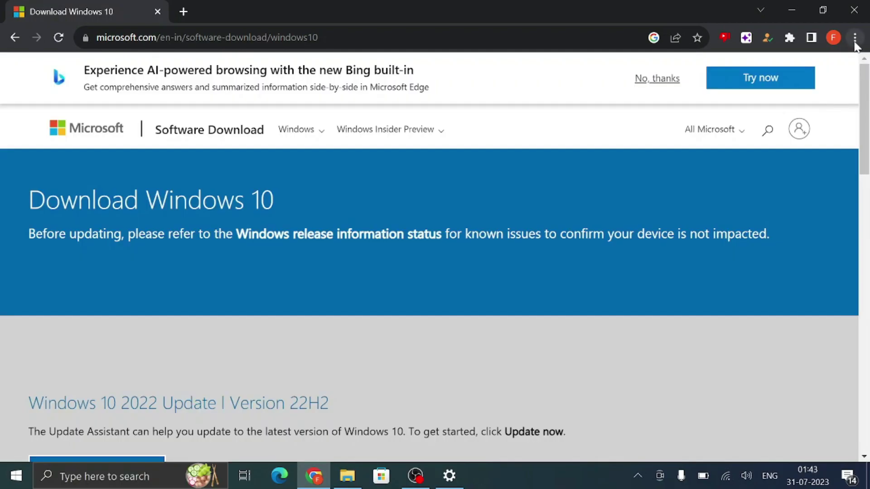
Step: Open Chrome's Developer tools with the Network conditions panel showing
left_click(855, 38)
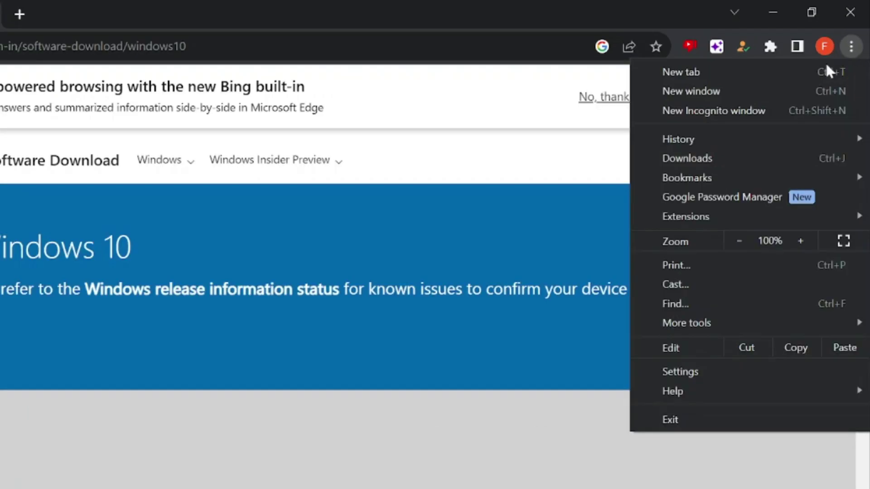
mouse_move(723, 260)
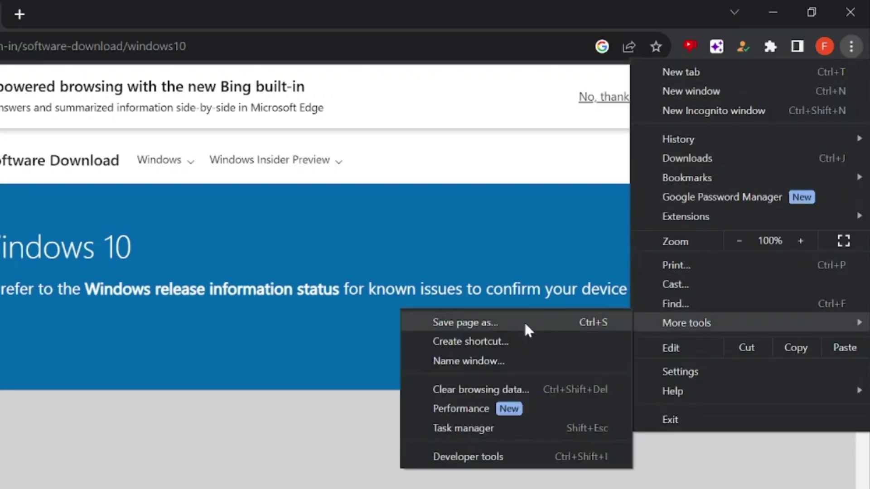
left_click(464, 455)
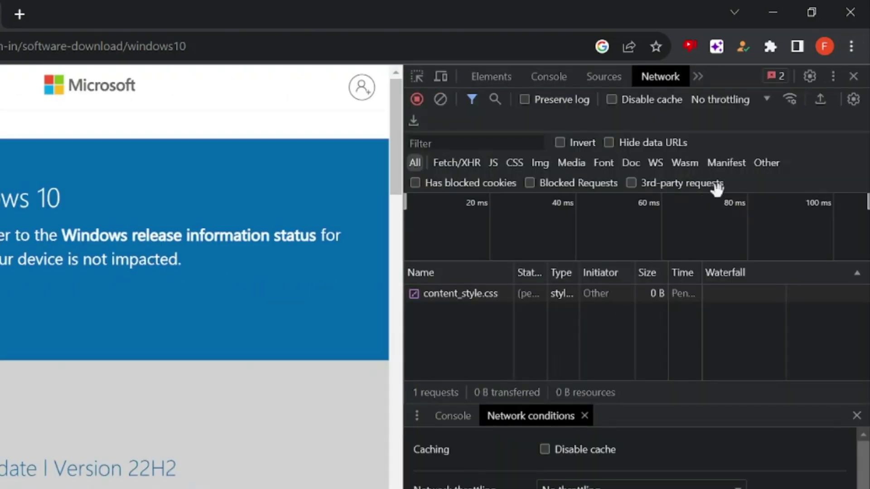
left_click(833, 75)
mouse_move(731, 214)
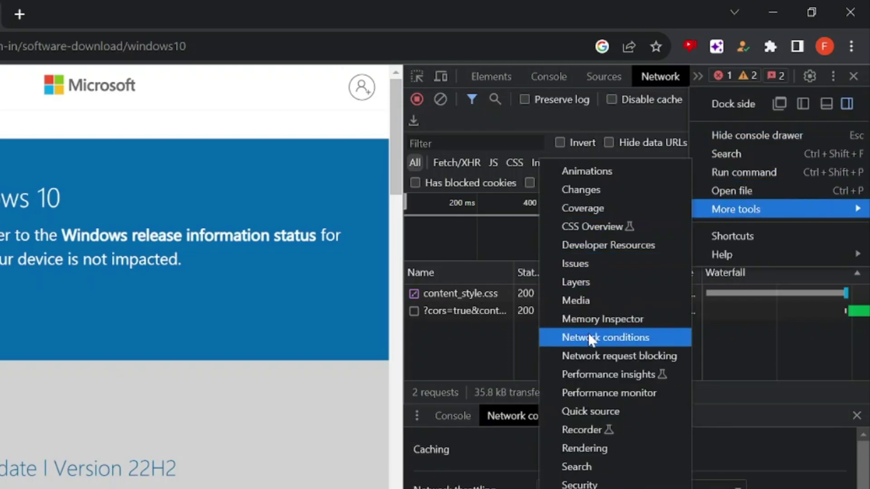
left_click(615, 341)
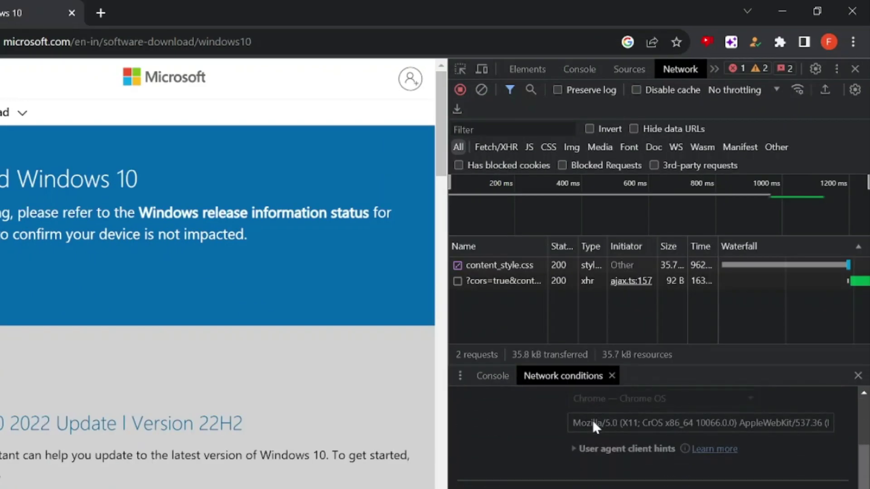
Step: Replace the browser's default user agent with Chrome — Chrome OS and reload the page
scroll(592, 420, "up", 2)
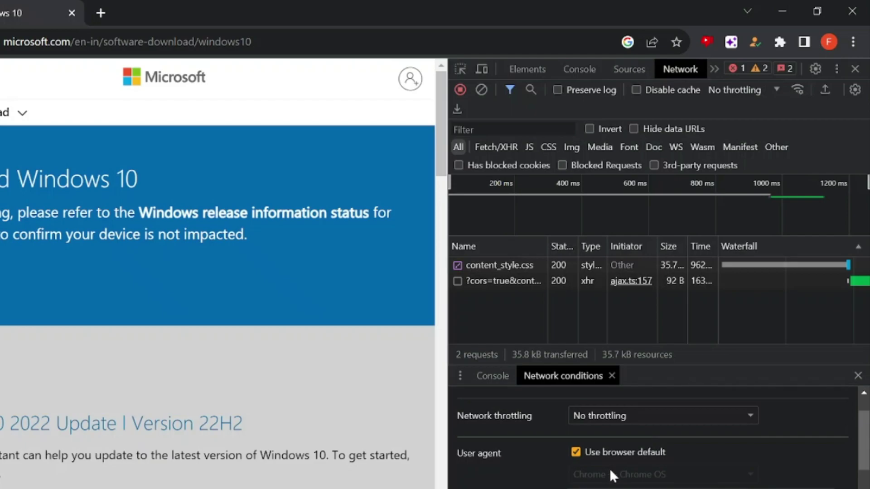
left_click(584, 453)
scroll(633, 425, "down", 2)
scroll(611, 444, "up", 2)
scroll(591, 465, "down", 2)
left_click(712, 398)
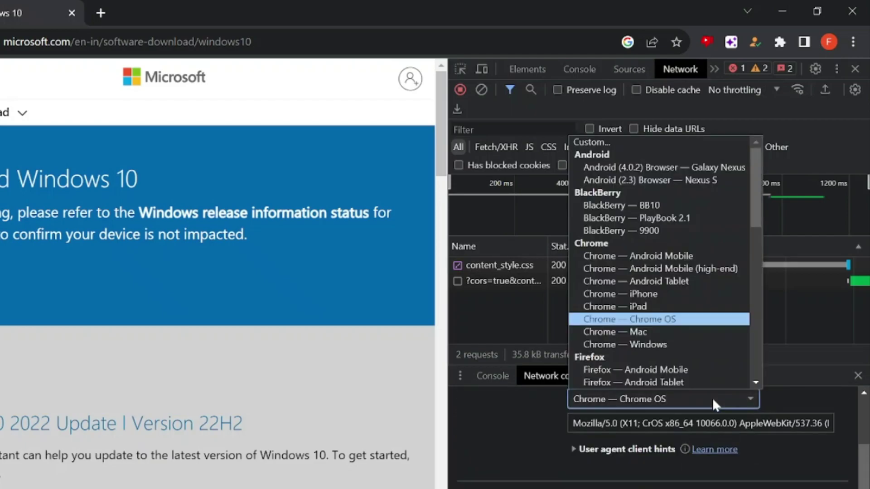
left_click(637, 319)
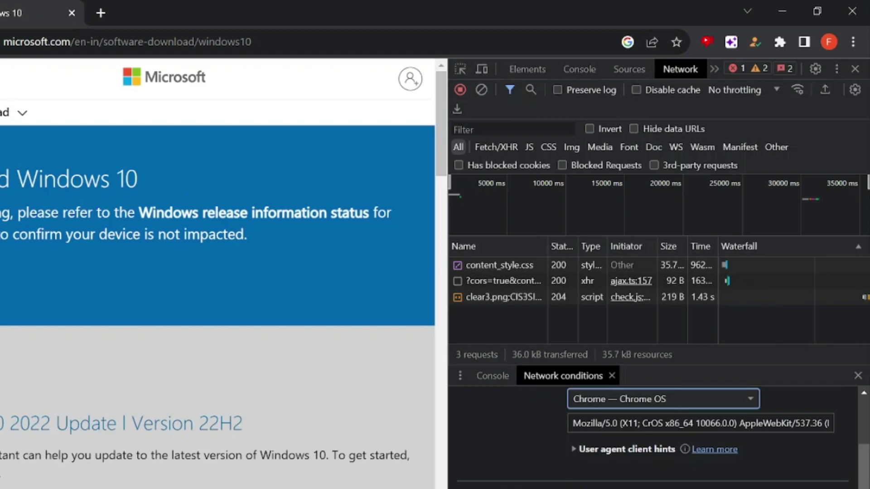
key("F5")
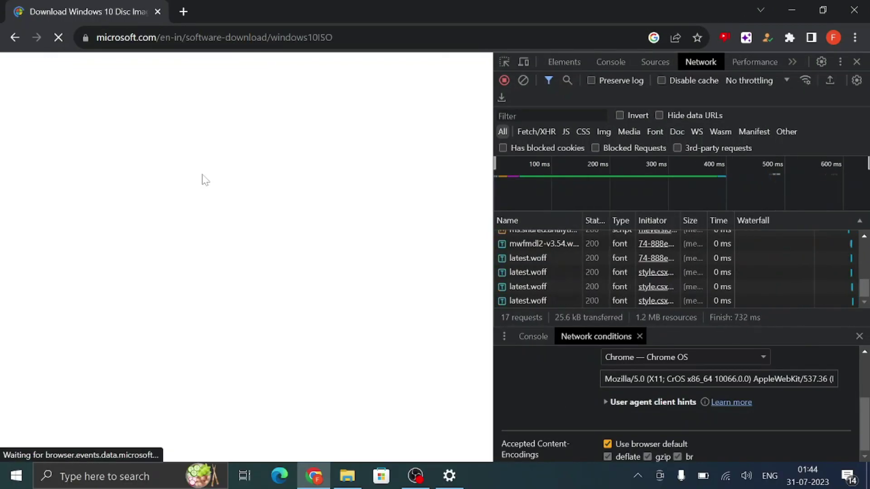
Step: Select and confirm the Windows 10 (multi-edition ISO) edition
scroll(202, 177, "down", 7)
scroll(194, 184, "down", 3)
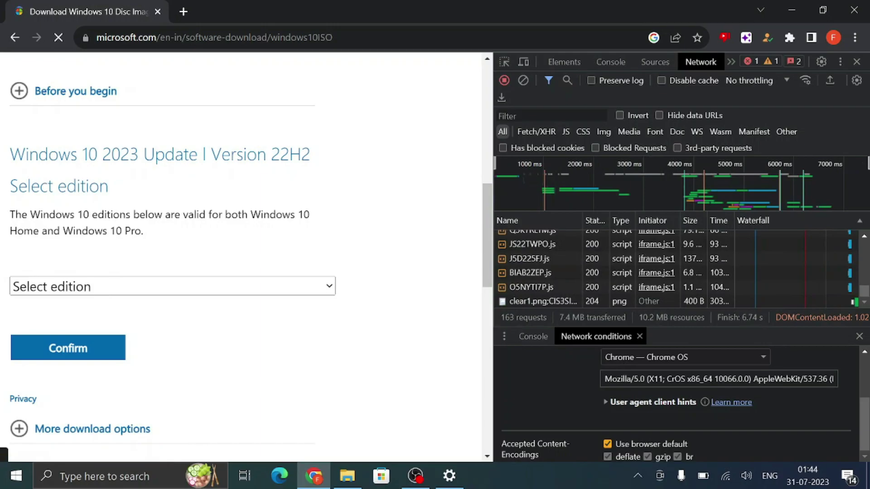
left_click(106, 292)
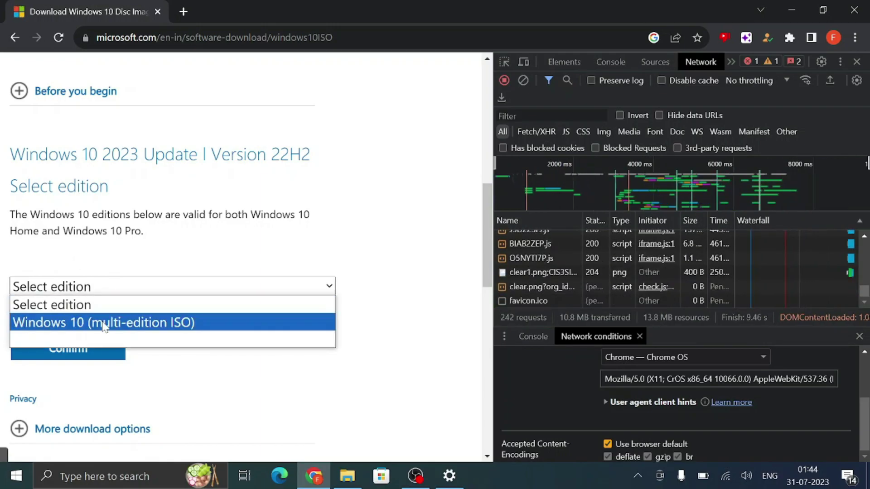
left_click(93, 323)
left_click(100, 354)
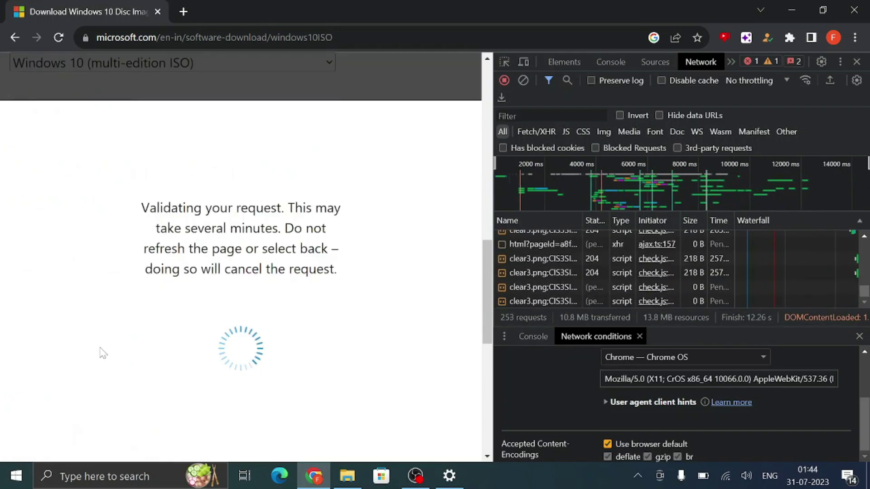
Step: Confirm English (United States) as the product language and close the developer tools
left_click(202, 348)
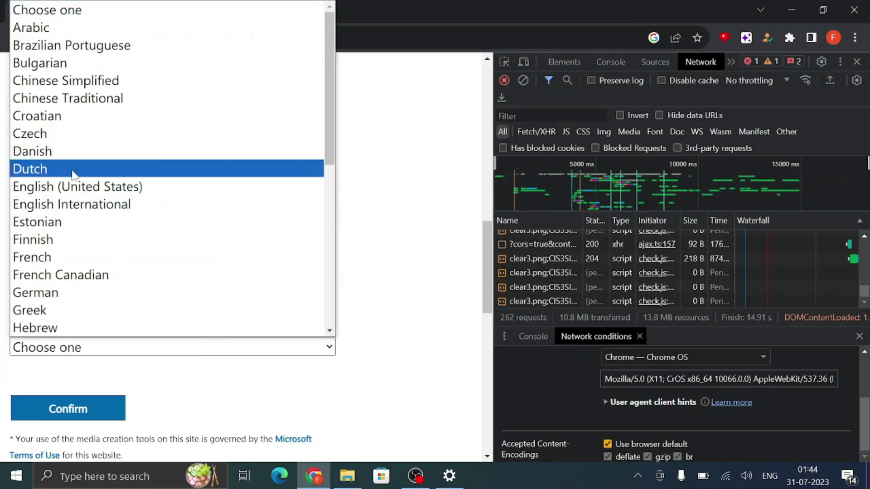
left_click(136, 187)
scroll(181, 227, "down", 1)
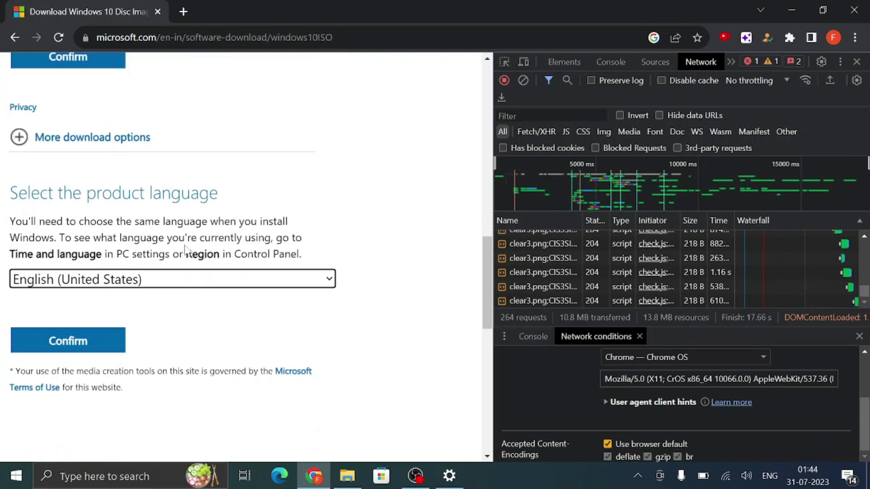
left_click(111, 344)
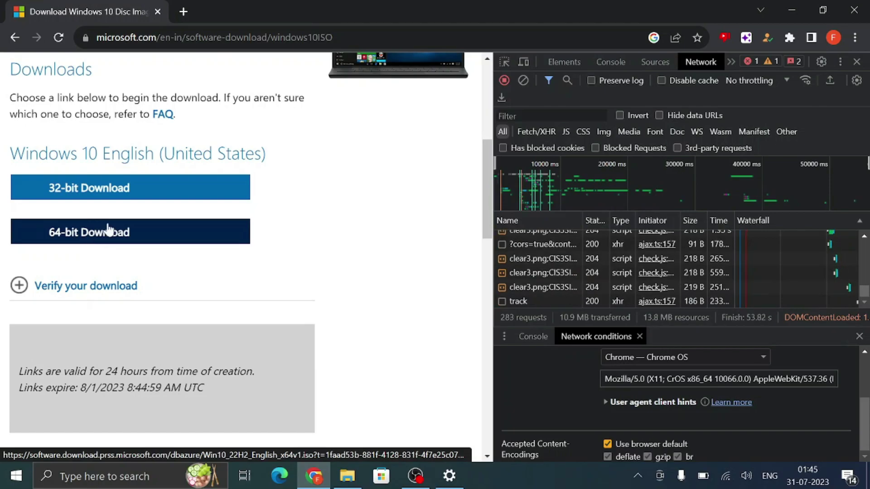
left_click(857, 61)
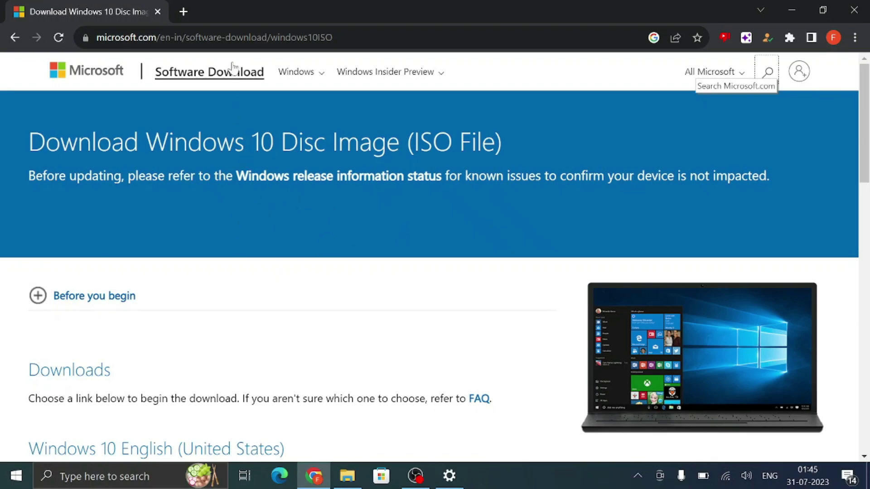
Step: In a new tab, search Google for 'windows 11 download' and open Microsoft's Download Windows 11 page
left_click(183, 13)
type("go")
key("Return")
type("windows 11")
key("Down")
key("Down")
key("Return")
left_click(135, 224)
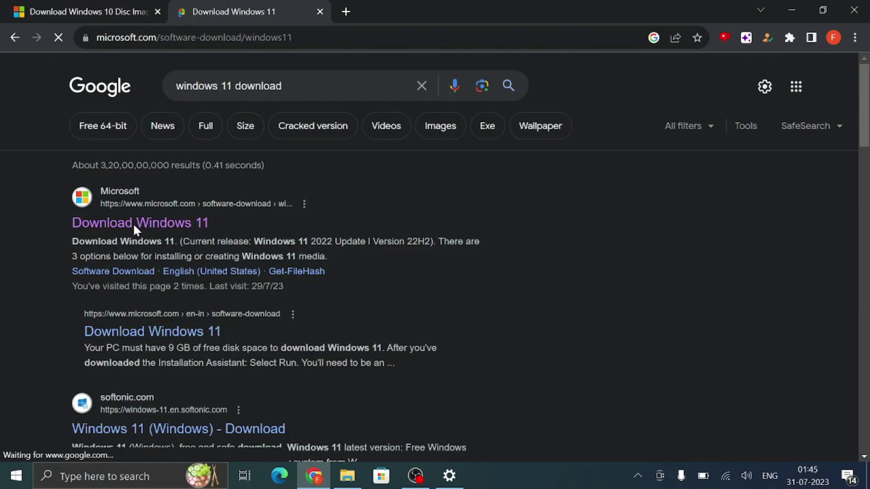
Step: Request the Windows 11 multi-edition ISO in English (United States) and start the 64-bit download
scroll(113, 189, "down", 15)
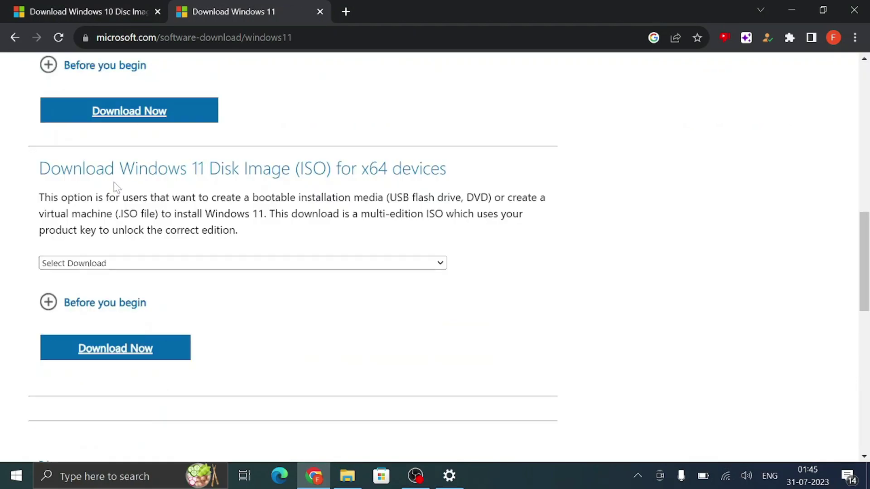
left_click(127, 196)
left_click(116, 220)
left_click(127, 283)
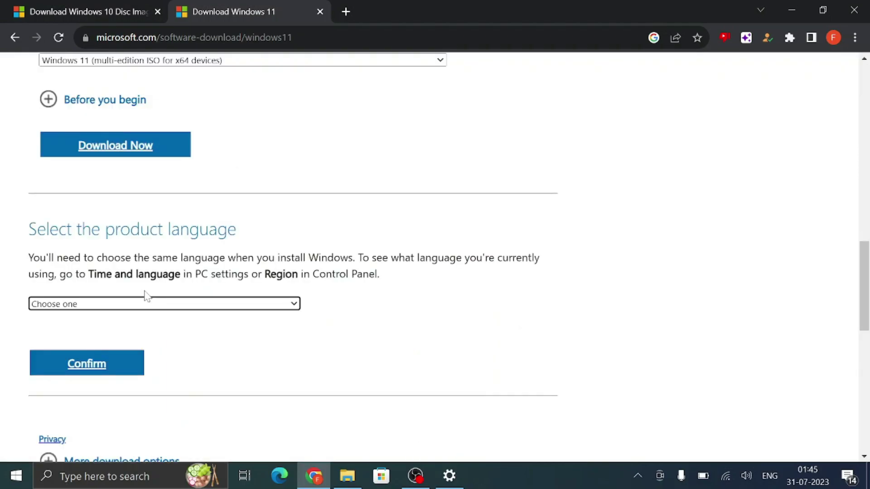
left_click(134, 304)
left_click(71, 185)
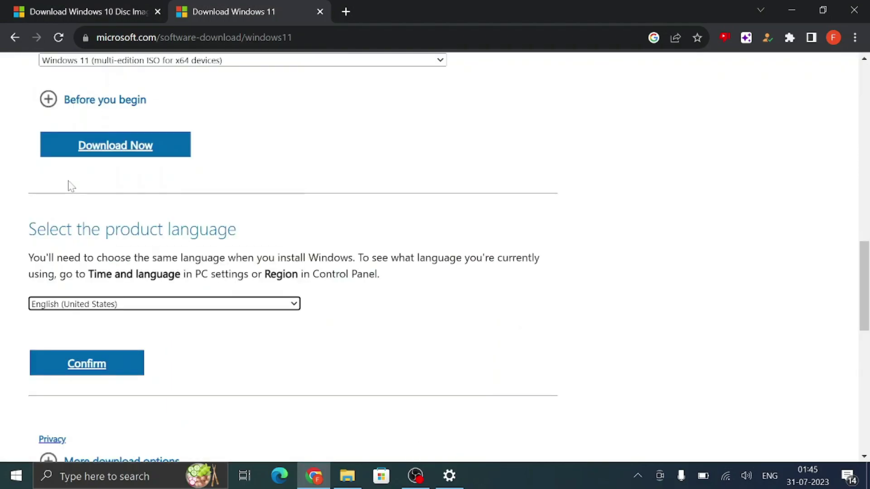
left_click(97, 372)
scroll(140, 160, "down", 1)
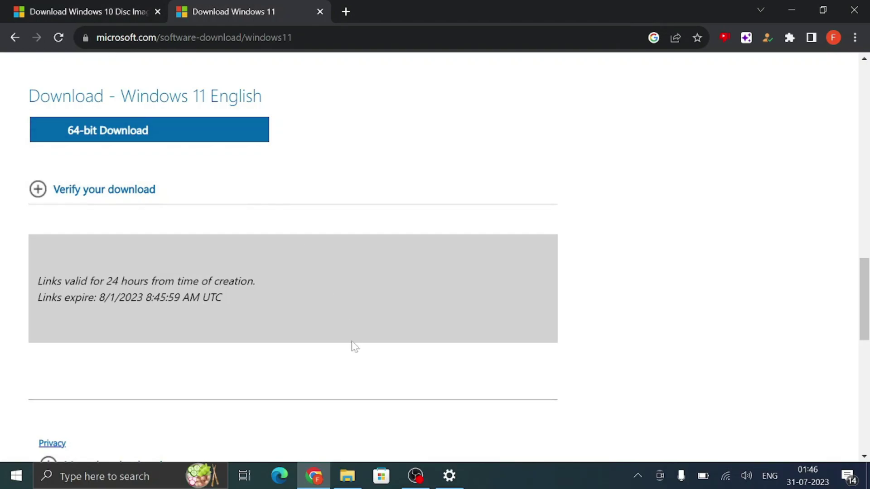
left_click(357, 485)
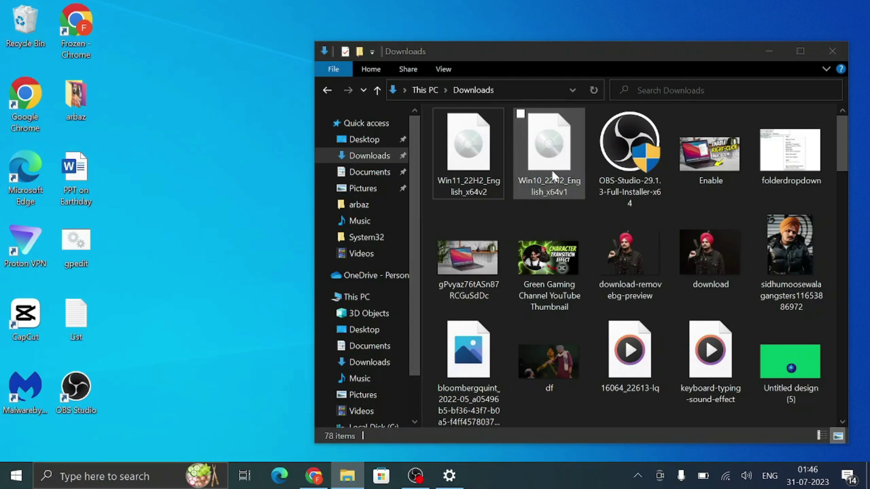
Step: Mount Win10_22H2_English_x64v1.iso as DVD Drive (D:), accepting the security warning
mouse_move(553, 175)
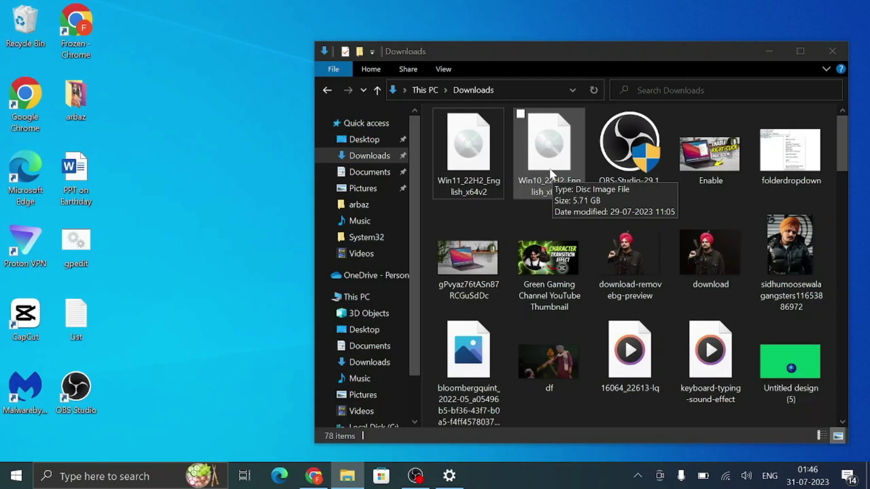
left_click(554, 175)
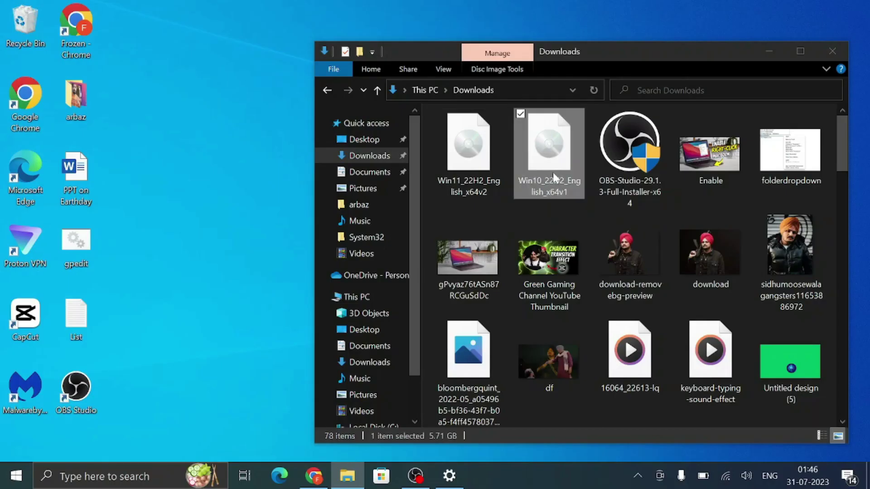
mouse_move(561, 173)
double_click(559, 167)
left_click(482, 251)
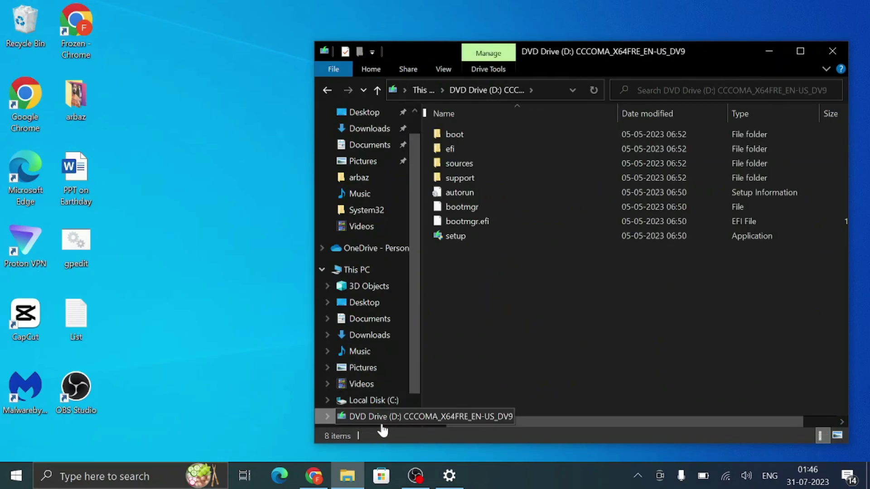
scroll(376, 424, "down", 1)
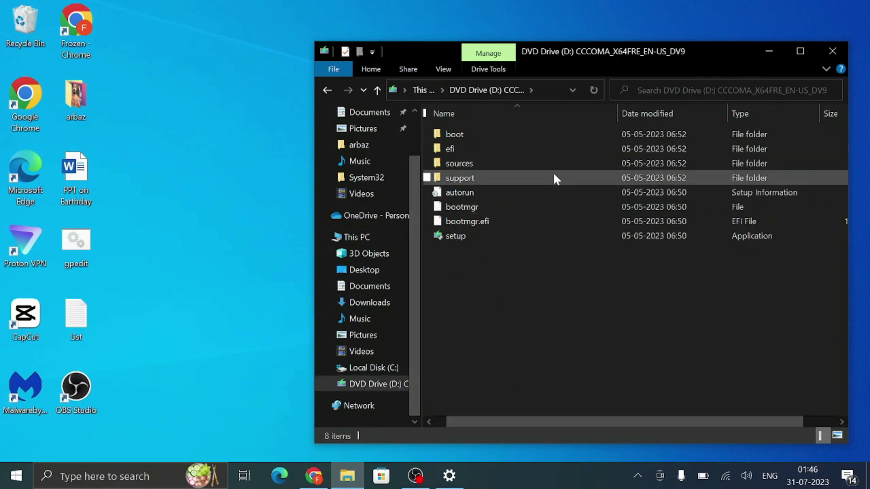
Step: Bring up the desktop's right-click menu
mouse_move(544, 170)
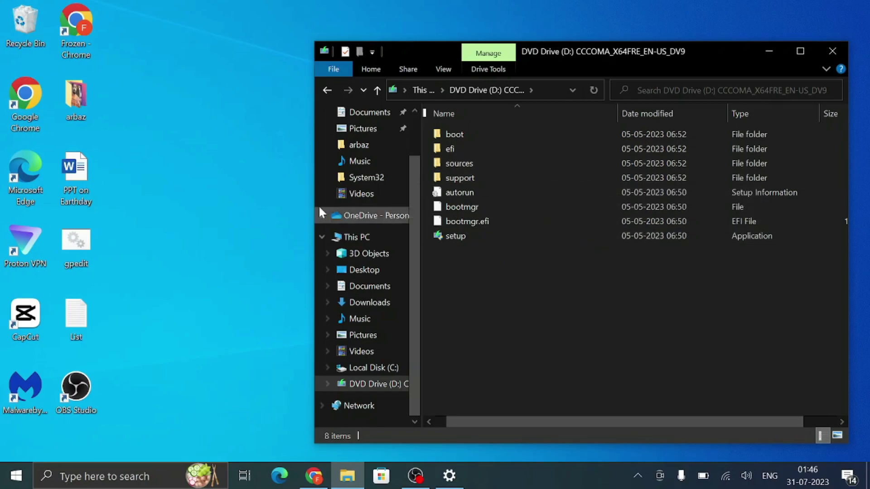
left_click(202, 179)
right_click(200, 177)
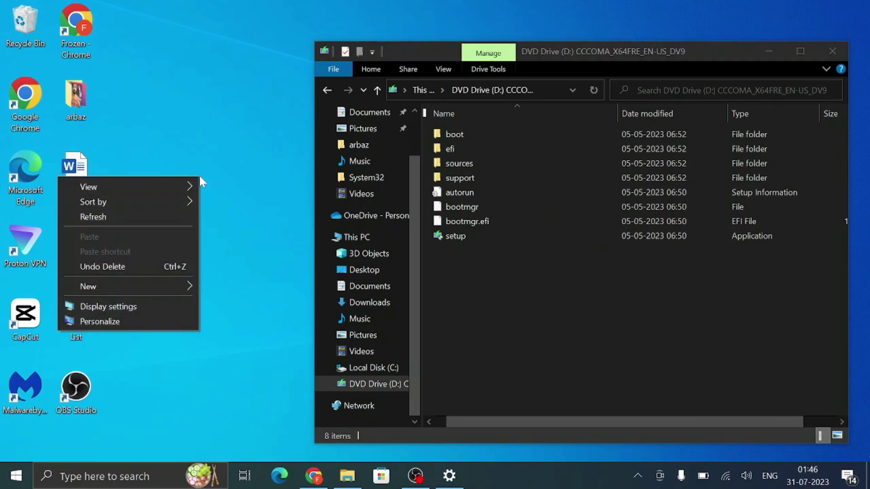
Step: Create a new desktop folder named Win11Install
mouse_move(136, 284)
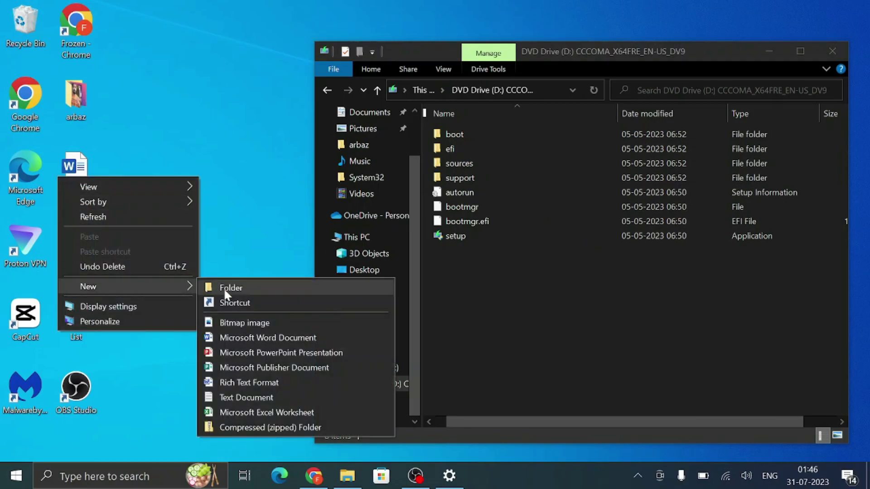
left_click(224, 286)
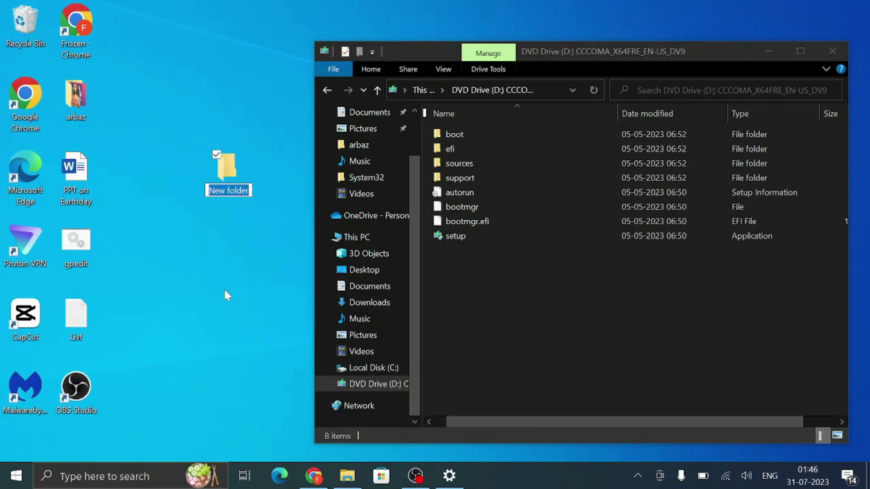
type("Win11")
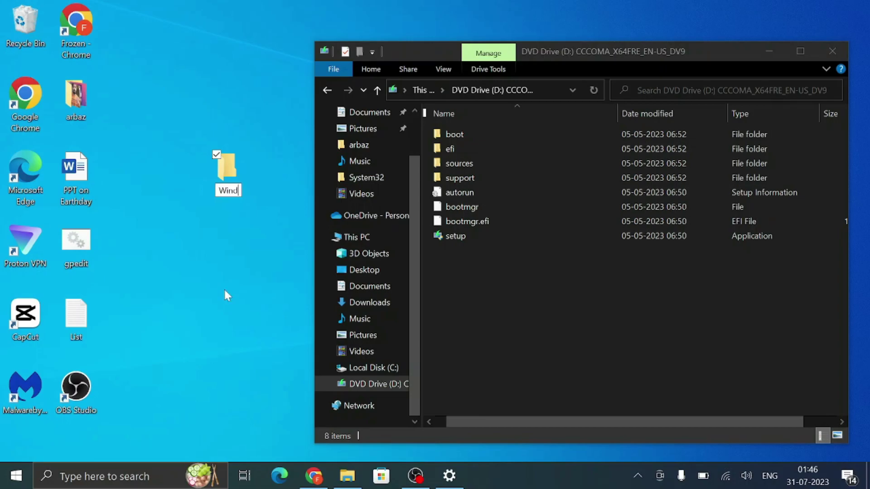
type("Install")
key("Return")
Step: Copy all files from the mounted drive into Win11Install, then close its window
left_click_drag(489, 273, 227, 186)
double_click(226, 186)
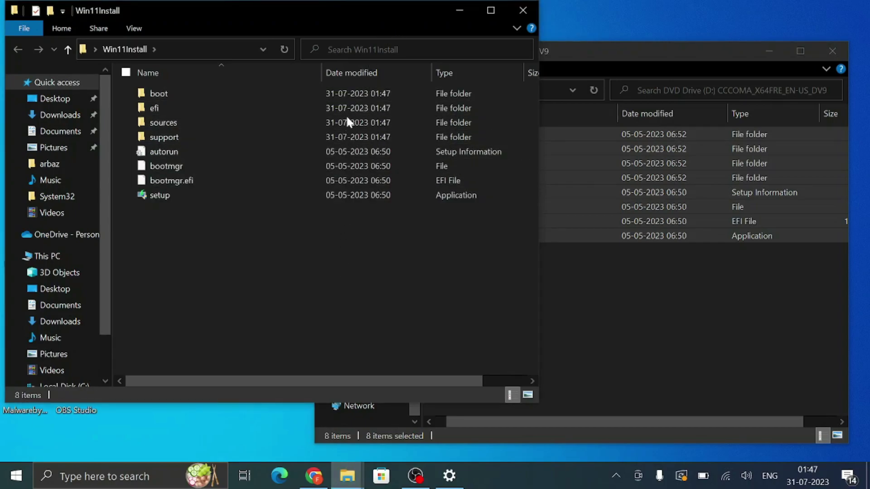
key("alt+F4")
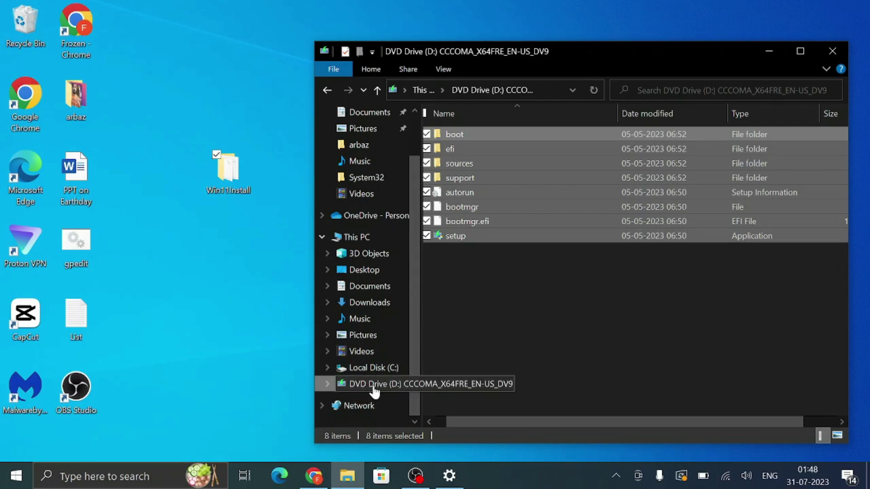
Step: Eject the Windows 10 disc and mount the Windows 11 ISO from Downloads as DVD Drive (D:)
right_click(377, 389)
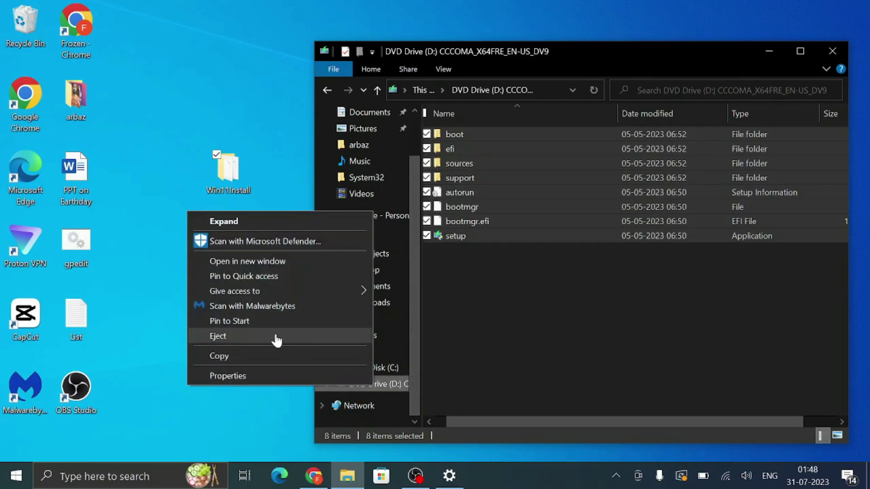
left_click(288, 340)
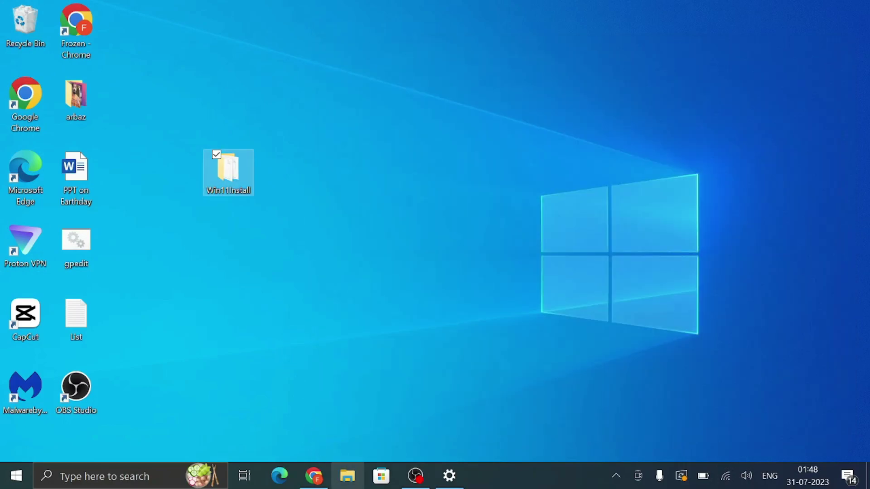
left_click(356, 484)
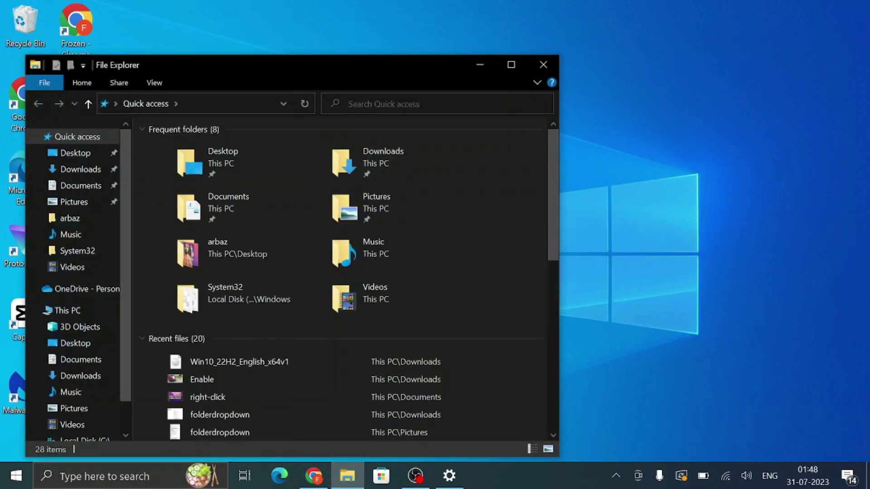
left_click_drag(382, 71, 689, 30)
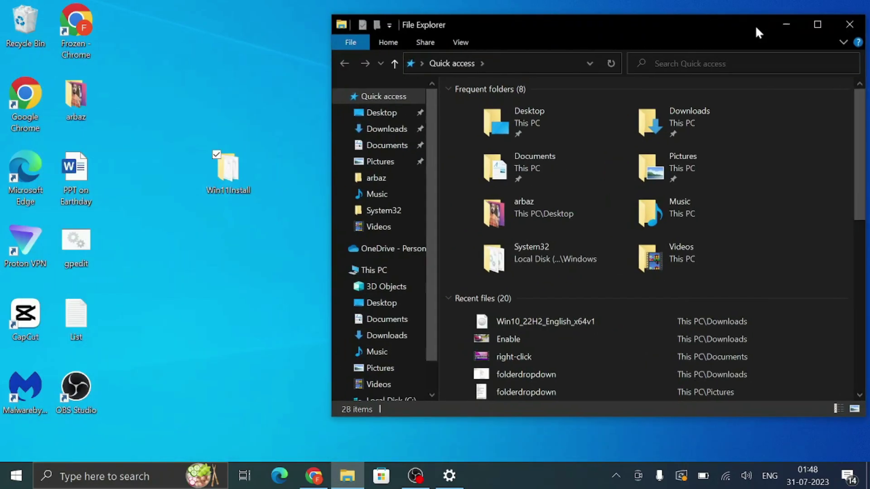
left_click(380, 271)
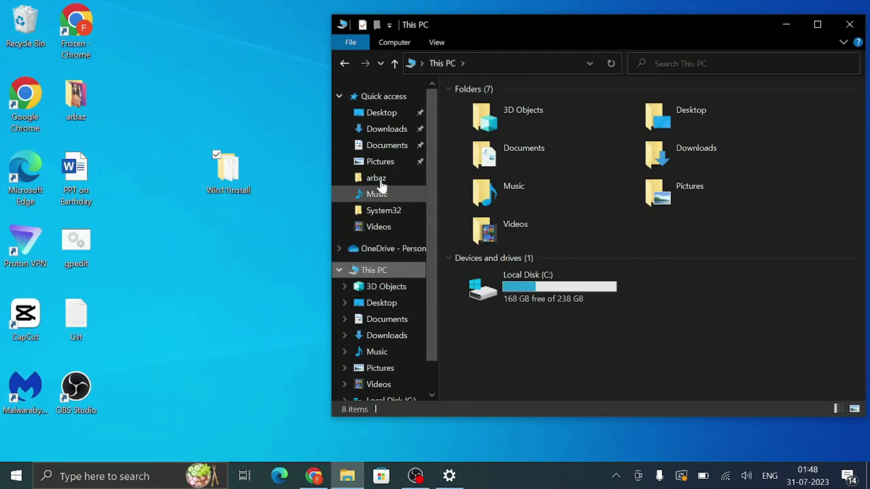
left_click(403, 131)
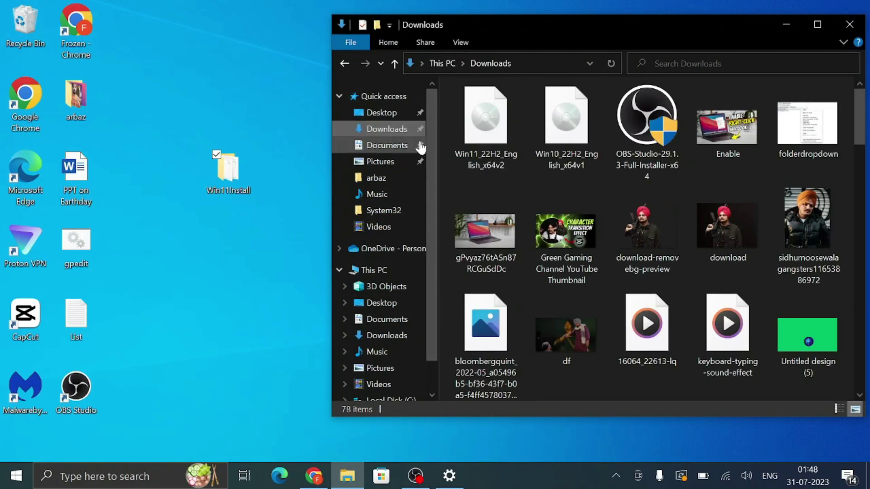
double_click(489, 134)
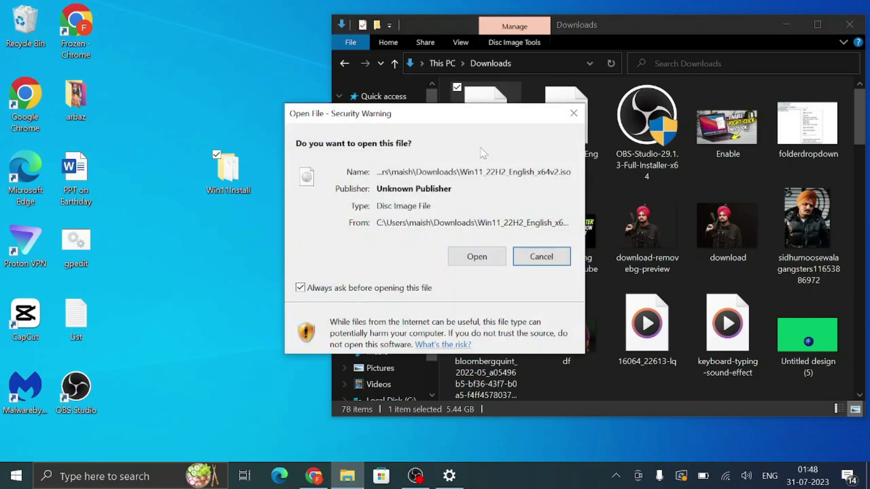
left_click(464, 257)
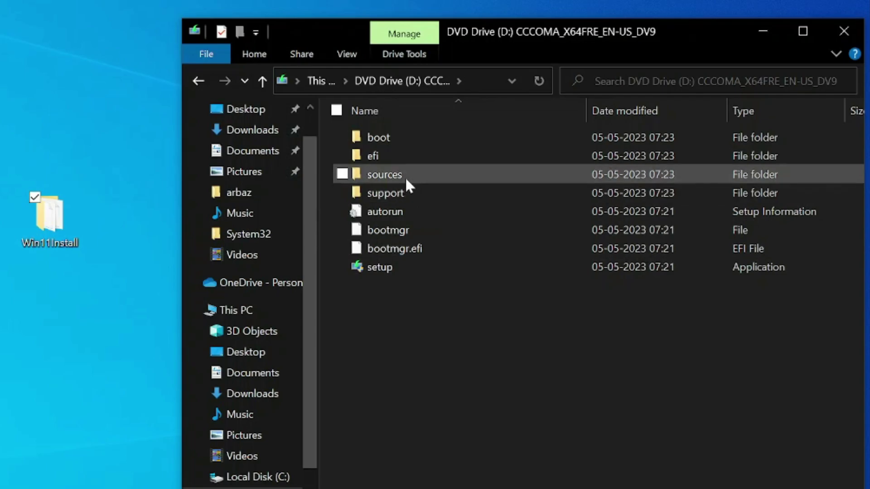
Step: Copy install.wim from the mounted drive's sources folder
double_click(404, 175)
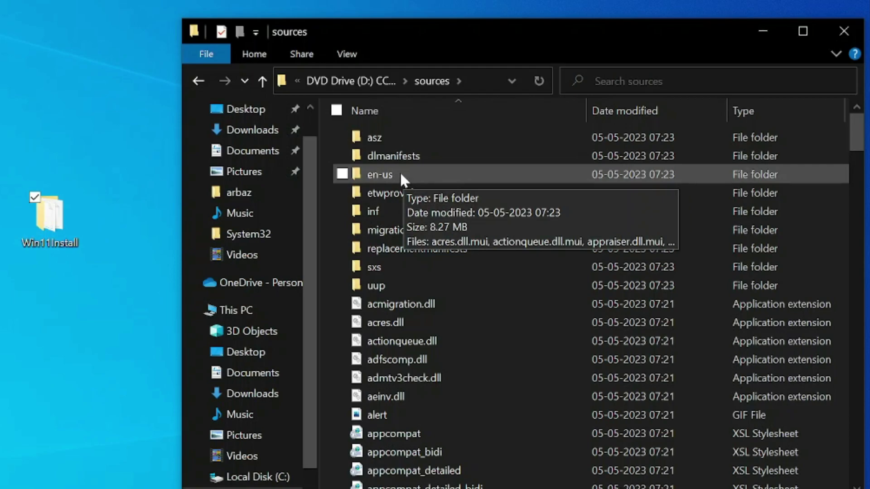
key("i")
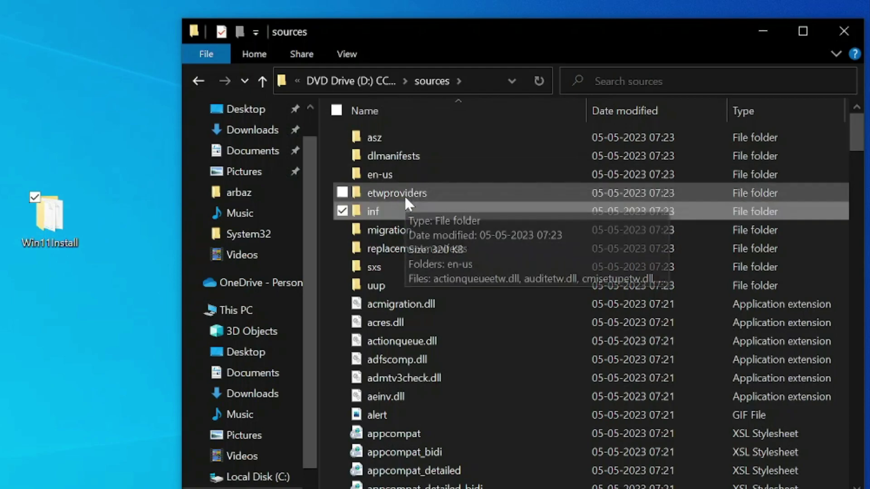
scroll(443, 302, "down", 4)
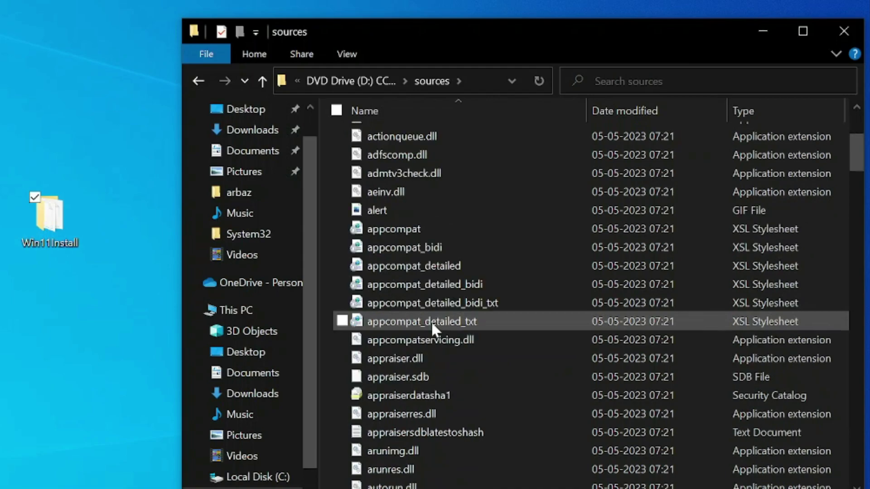
key("i")
key("i")
key("n")
key("s")
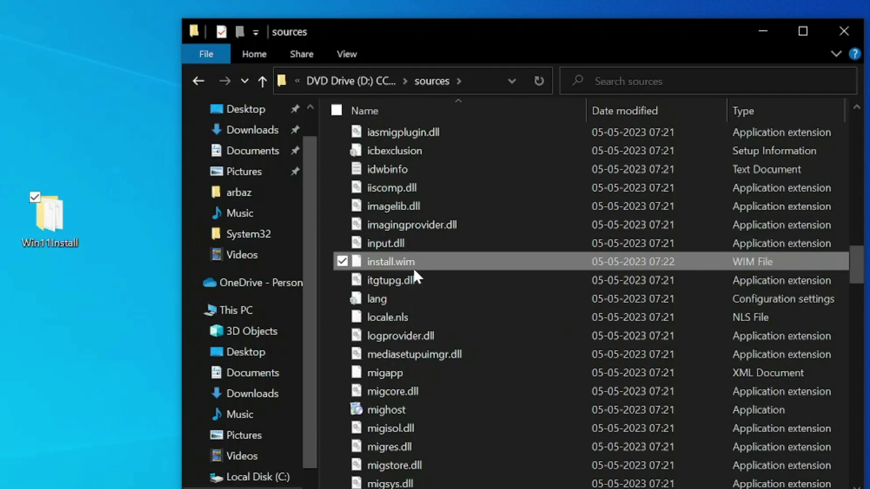
Step: Paste install.wim into Win11Install\sources, replacing the existing file
double_click(57, 216)
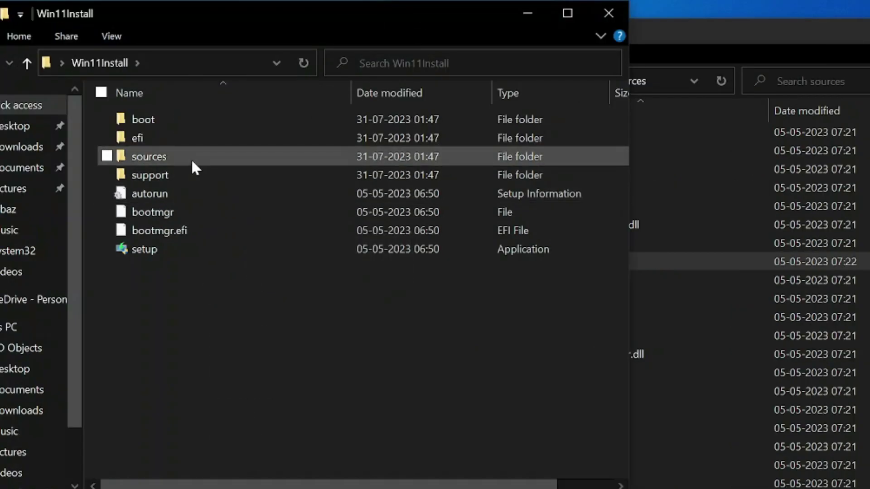
double_click(10, 159)
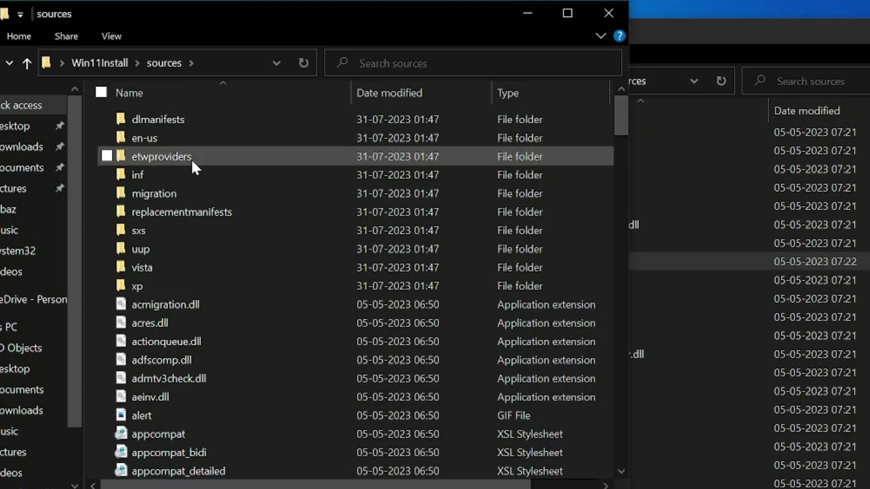
key("ctrl+v")
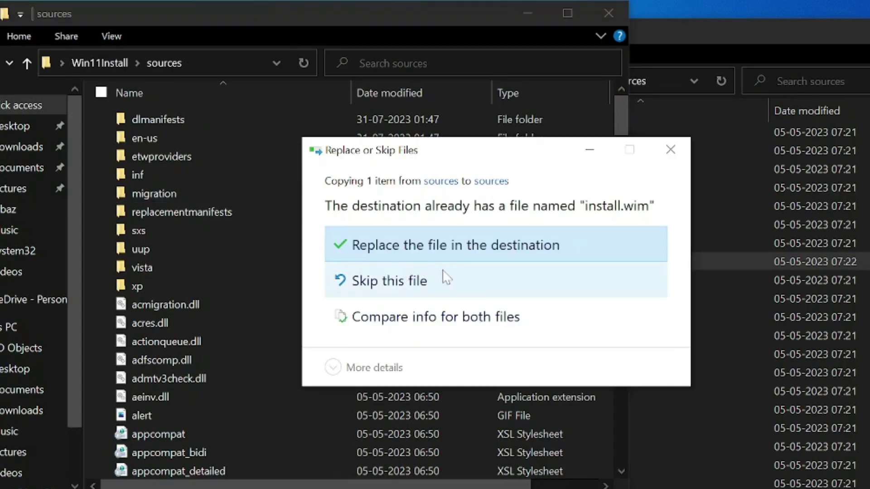
left_click(446, 255)
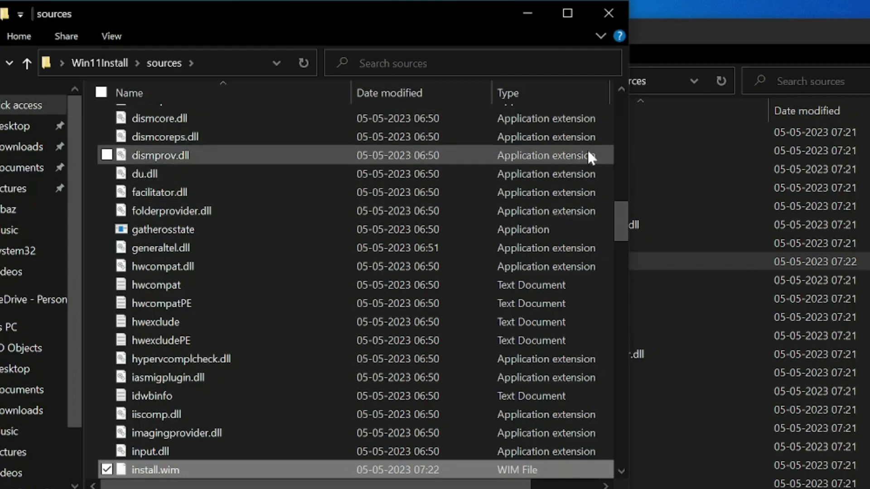
Step: Close both sources windows and open the Win11Install folder on the desktop
left_click(610, 15)
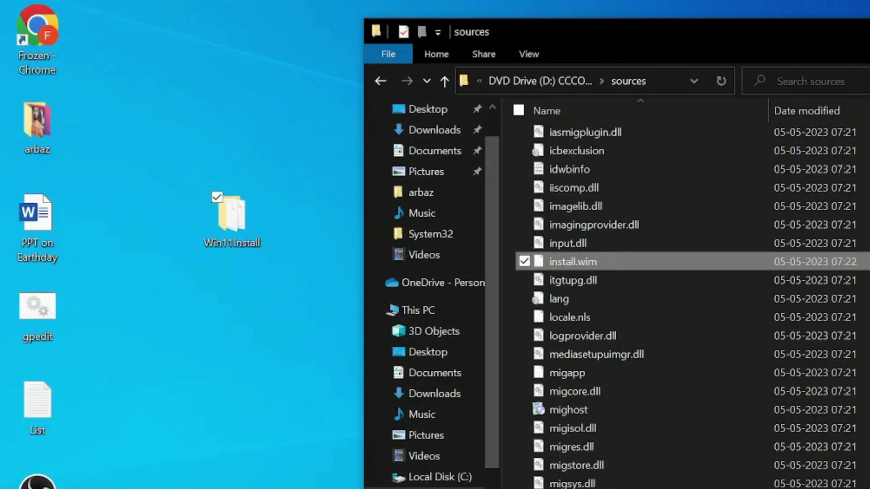
key("alt+F4")
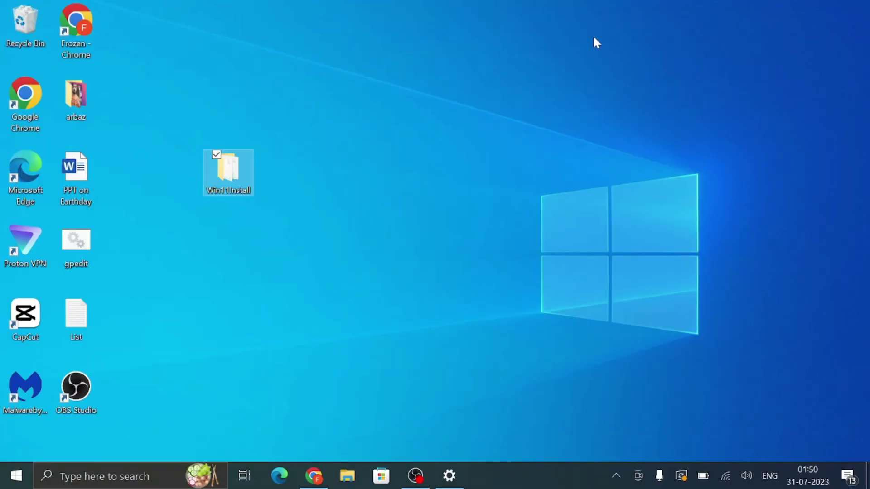
left_click(254, 176)
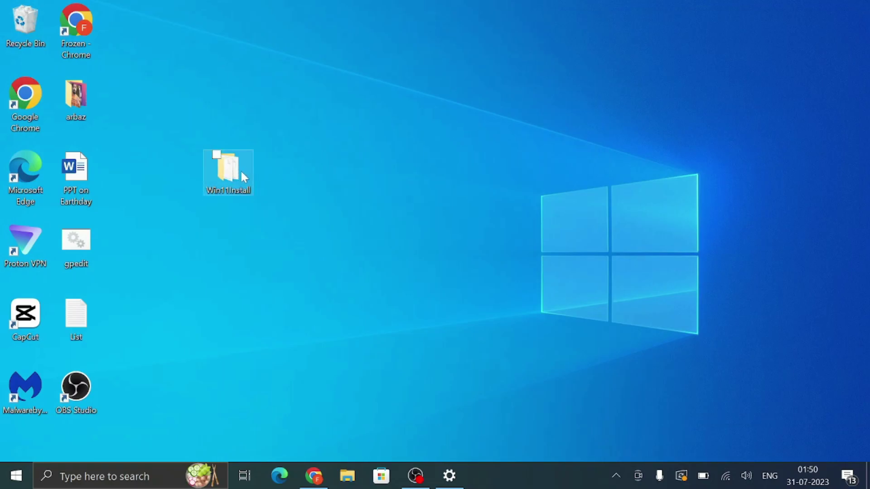
double_click(241, 172)
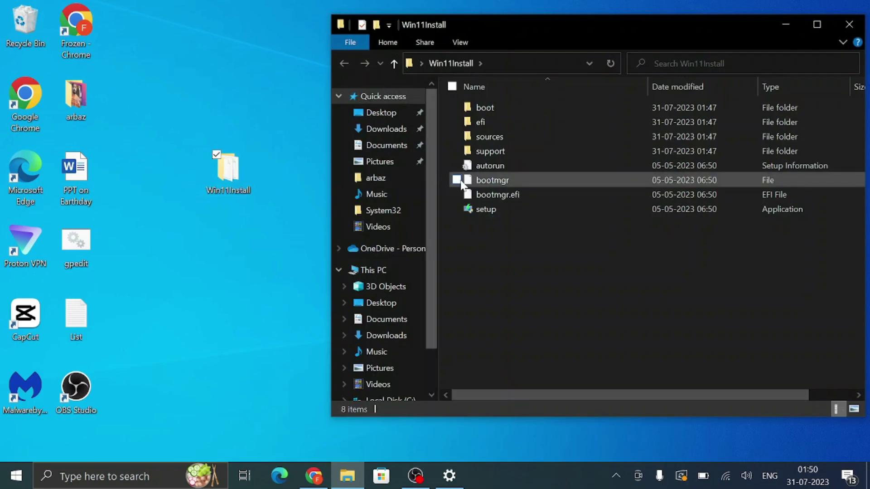
mouse_move(499, 208)
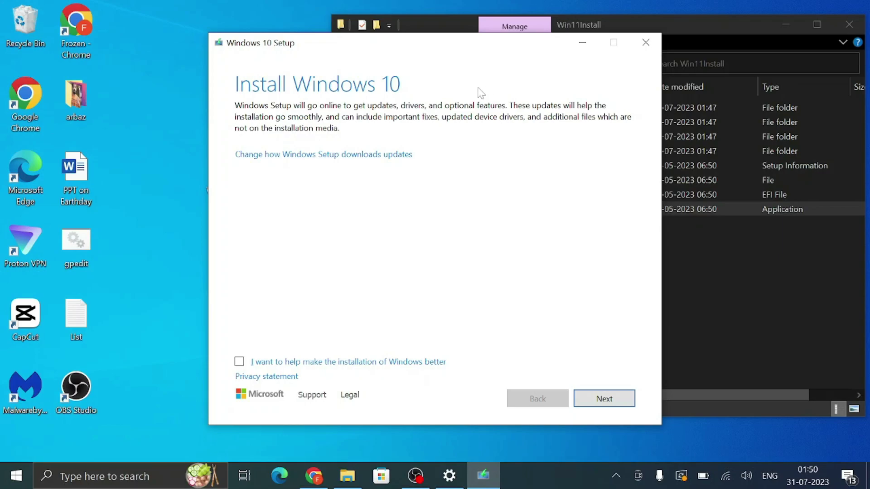
Step: Choose 'Not right now' for Setup's updates, drivers and optional features, then continue
left_click(323, 158)
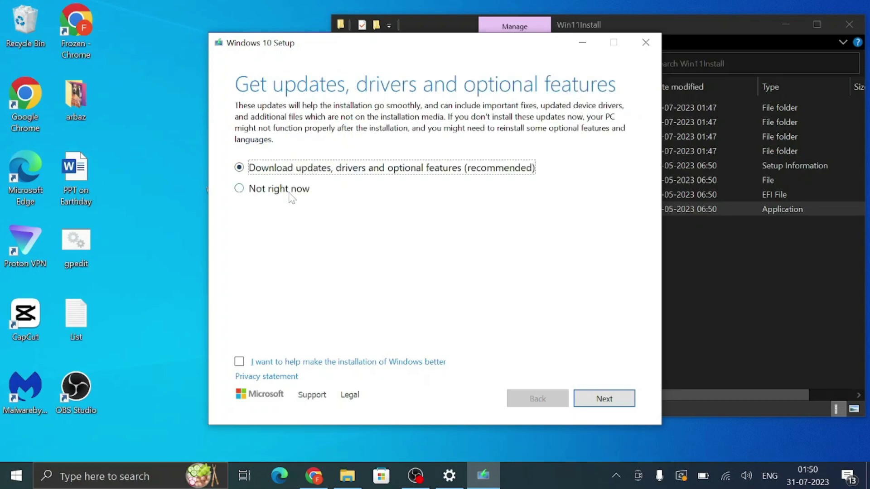
left_click(289, 193)
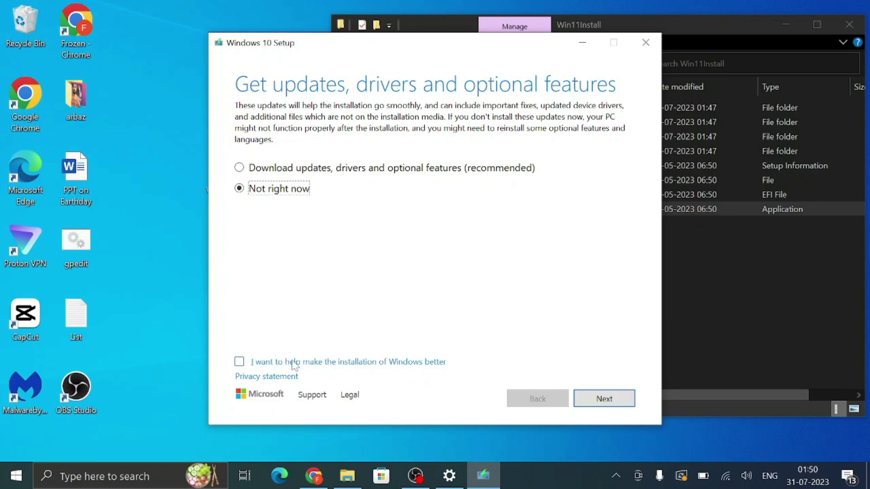
left_click(607, 401)
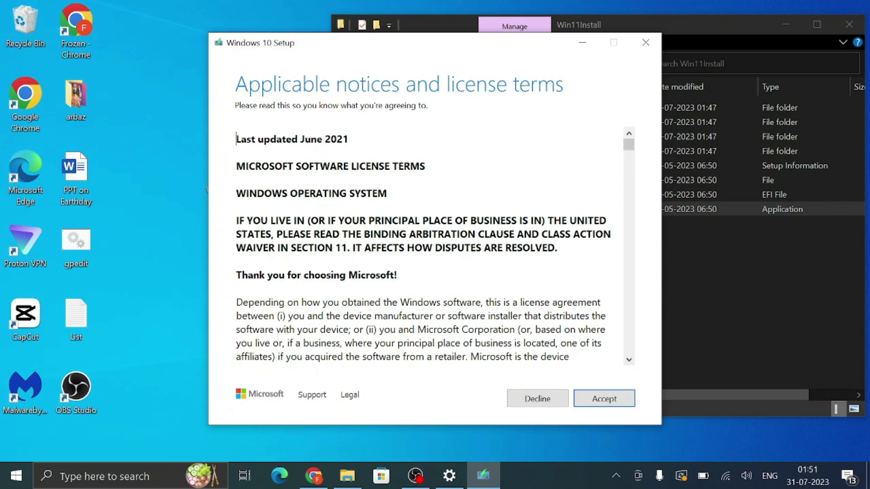
Step: Accept the license terms and review what to keep, leaving 'Keep personal files and apps' selected
scroll(617, 353, "down", 4)
left_click(597, 400)
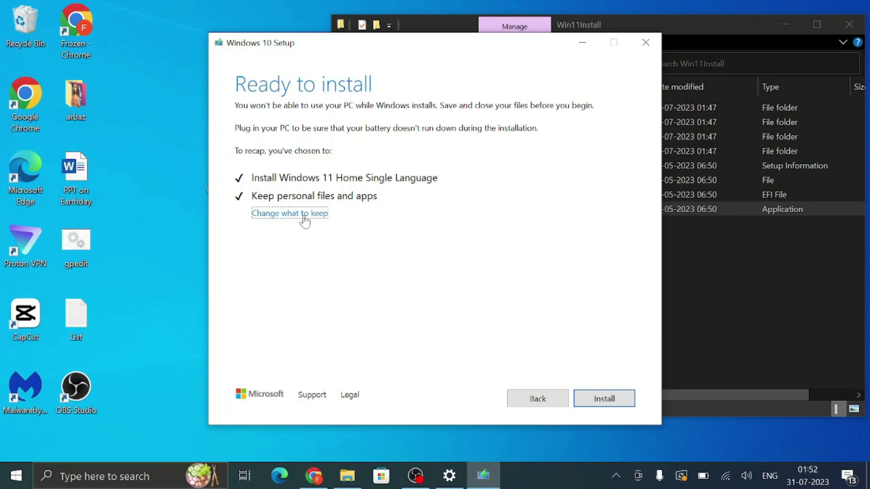
left_click(303, 216)
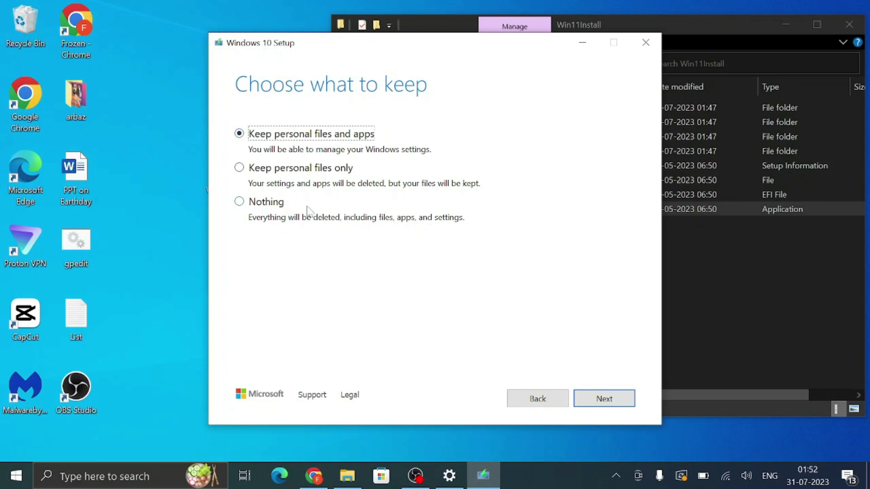
Step: Confirm keeping personal files and apps and start the Windows 11 installation
left_click(594, 401)
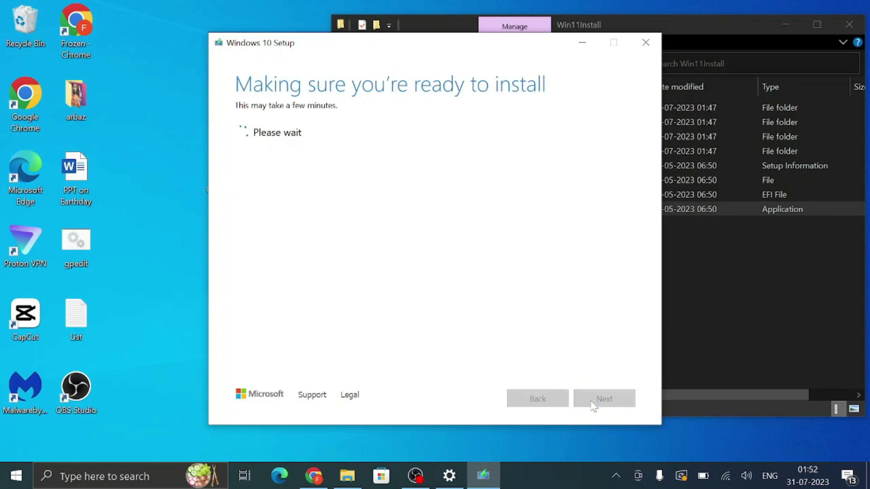
left_click(590, 401)
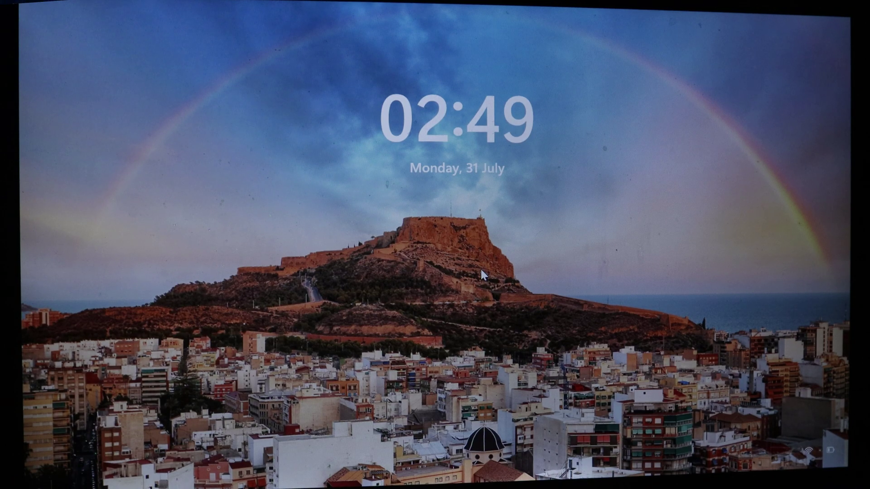
Step: Dismiss the lock screen and enter the account PIN to sign in
left_click(692, 271)
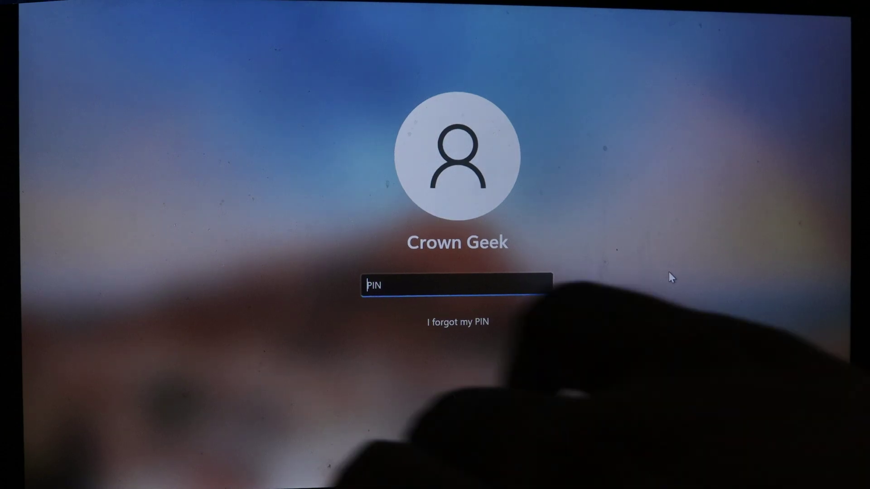
type("1234")
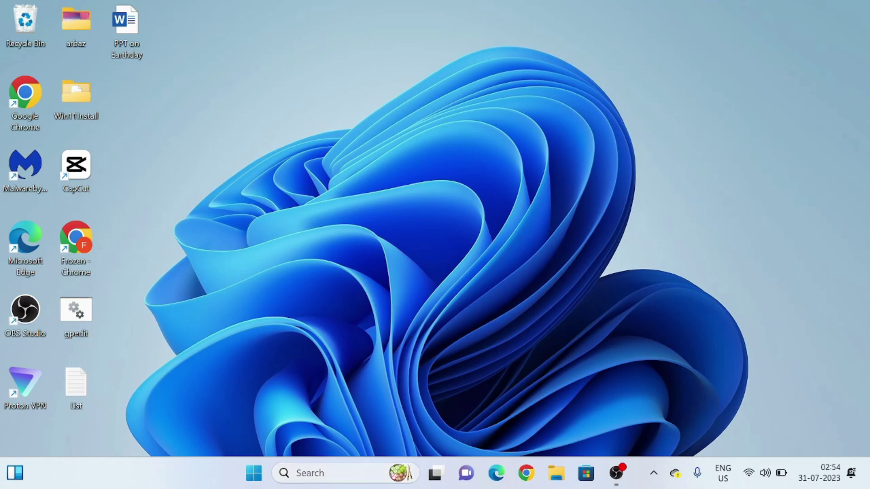
Step: Launch System Information via 'sys' search and check Windows 11 Home Single Language, Build 22621
left_click(313, 474)
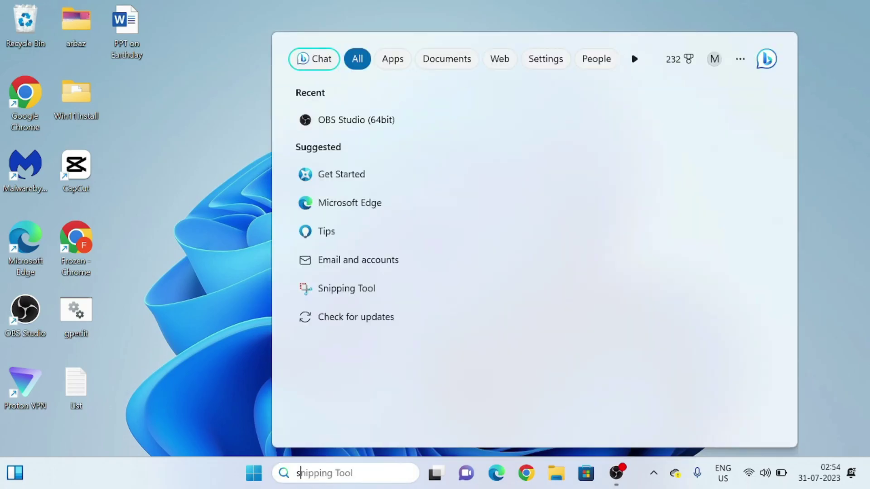
type("sys")
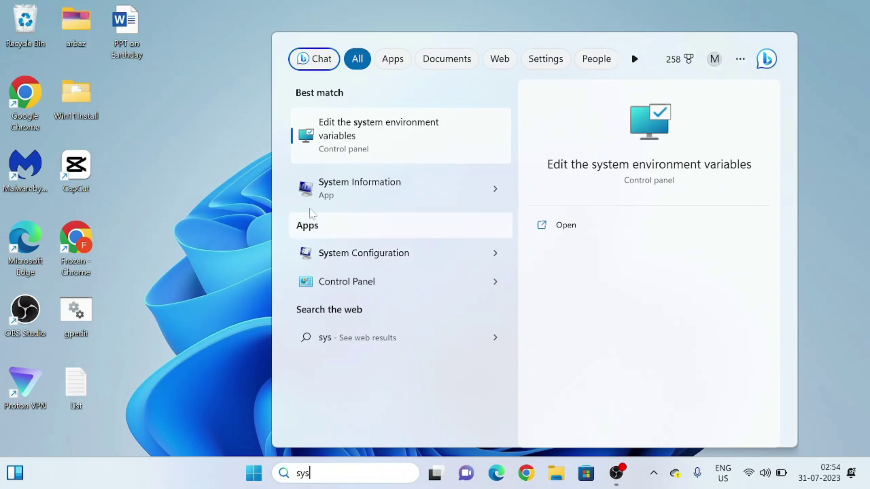
left_click(359, 190)
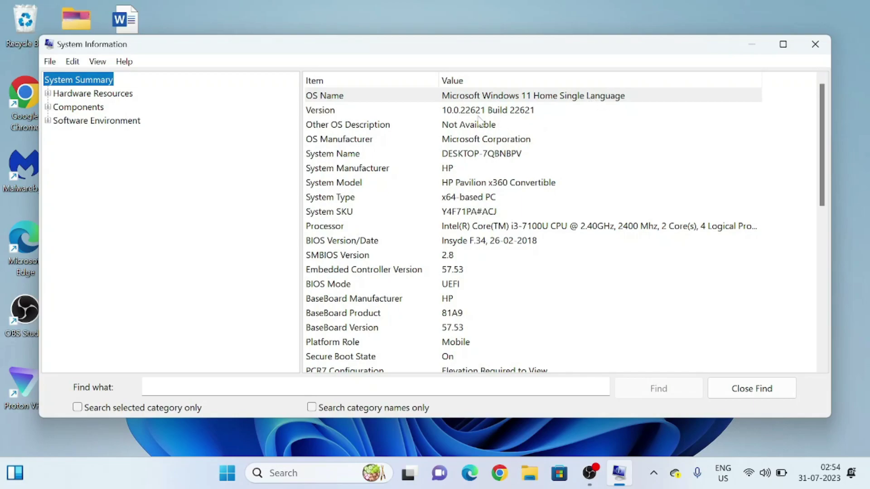
scroll(472, 188, "down", 1)
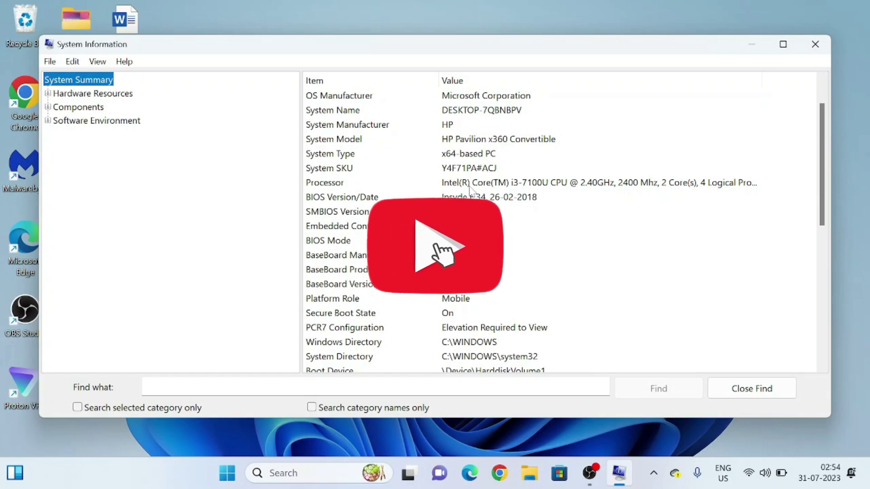
scroll(472, 188, "down", 2)
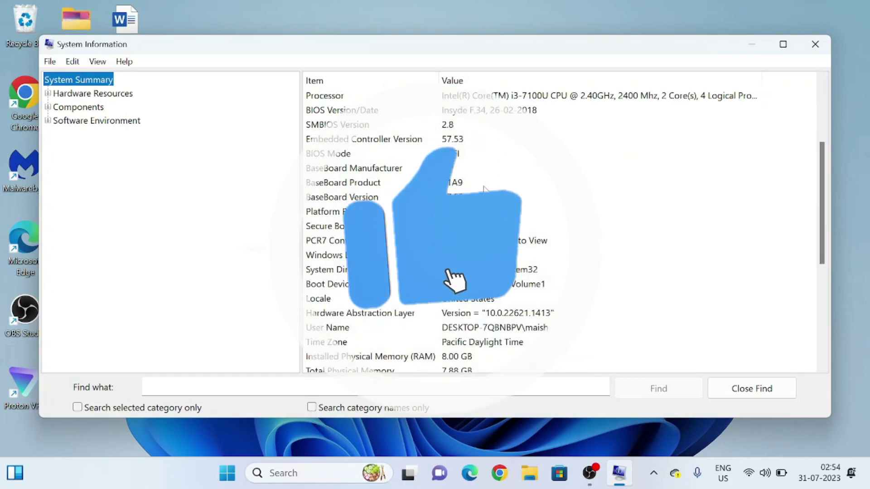